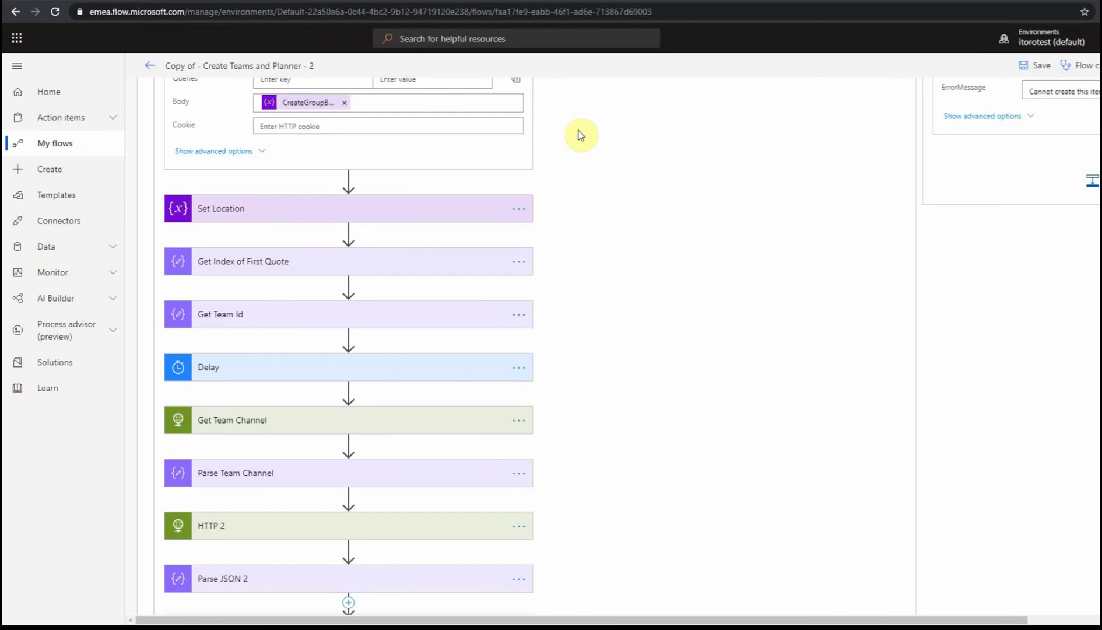
Collapse the Create Team API step and scroll down the flow
scroll(581, 150, up, 4)
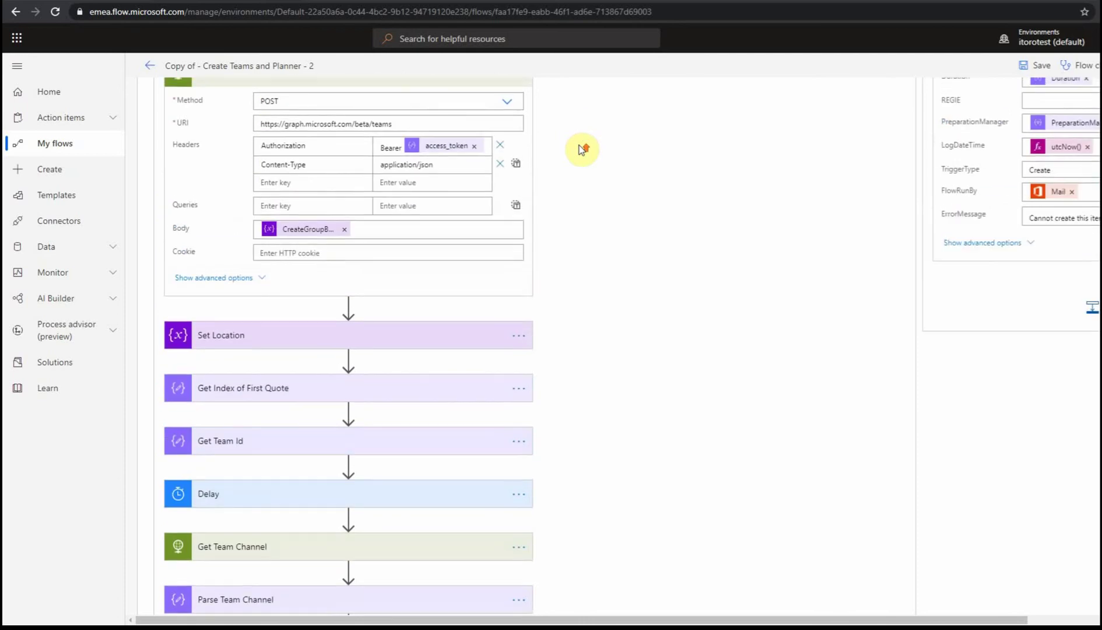
click(367, 200)
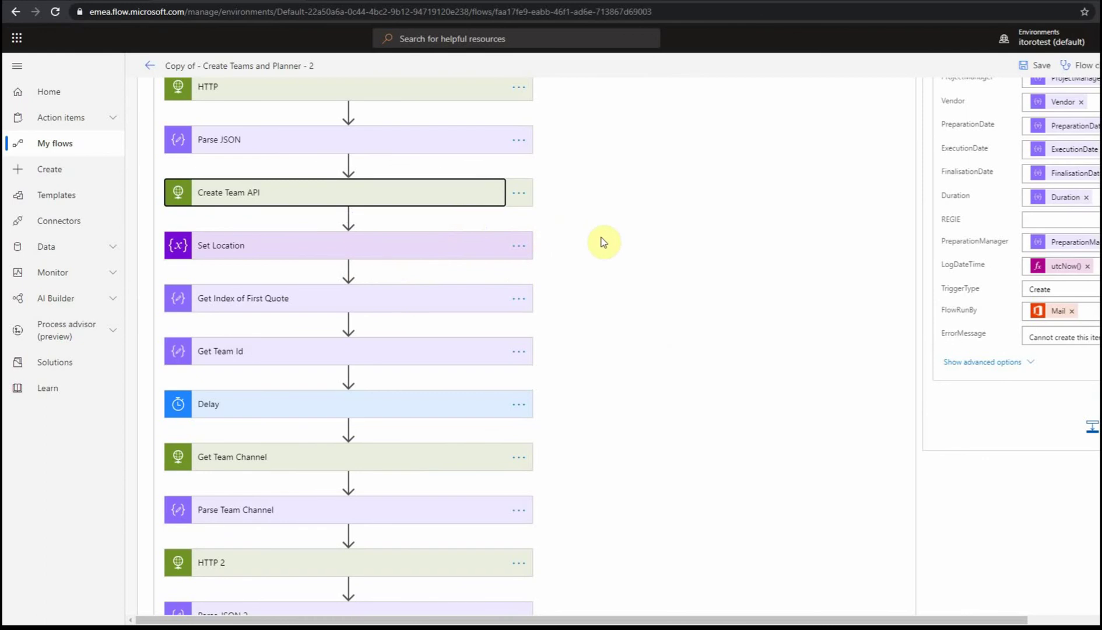
scroll(603, 242, down, 1)
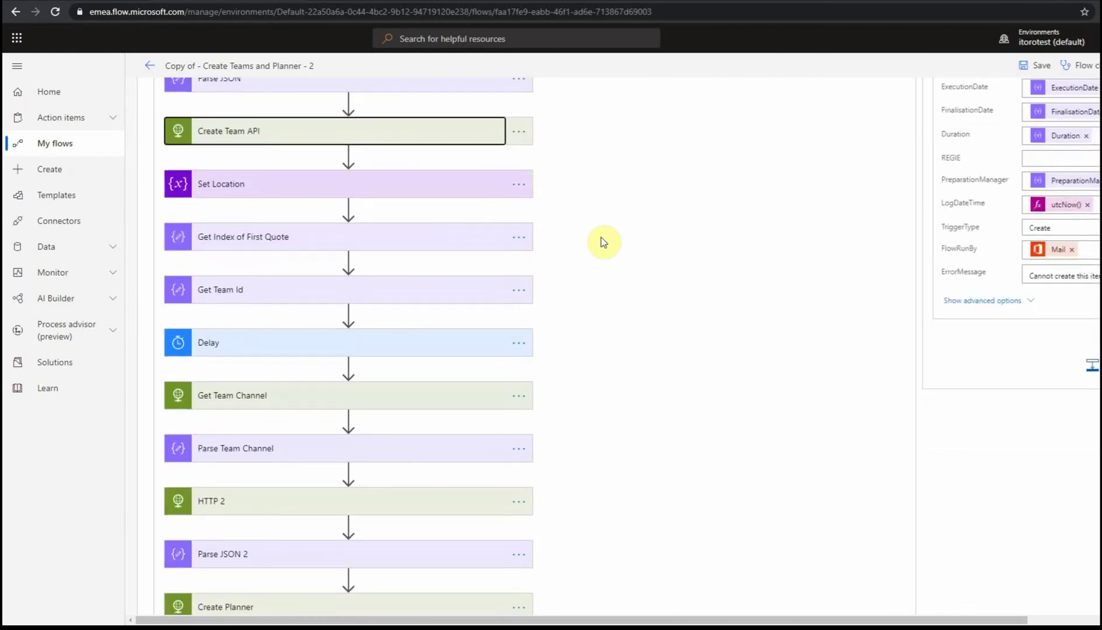
scroll(603, 242, down, 1)
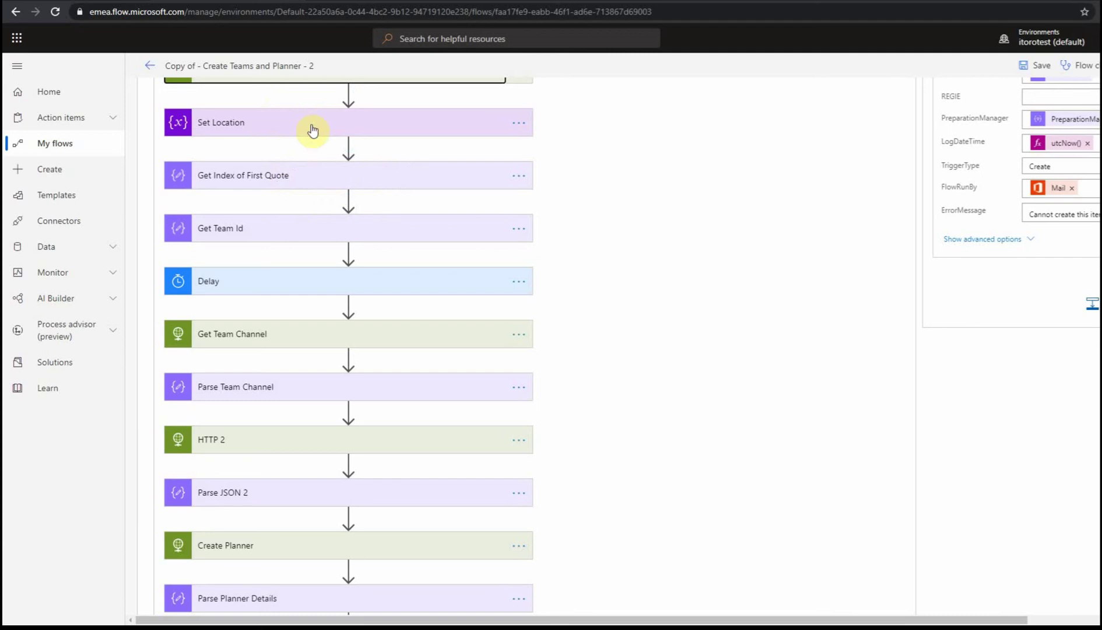
Briefly expand Get Team Id to check its substring input, then collapse it
click(269, 231)
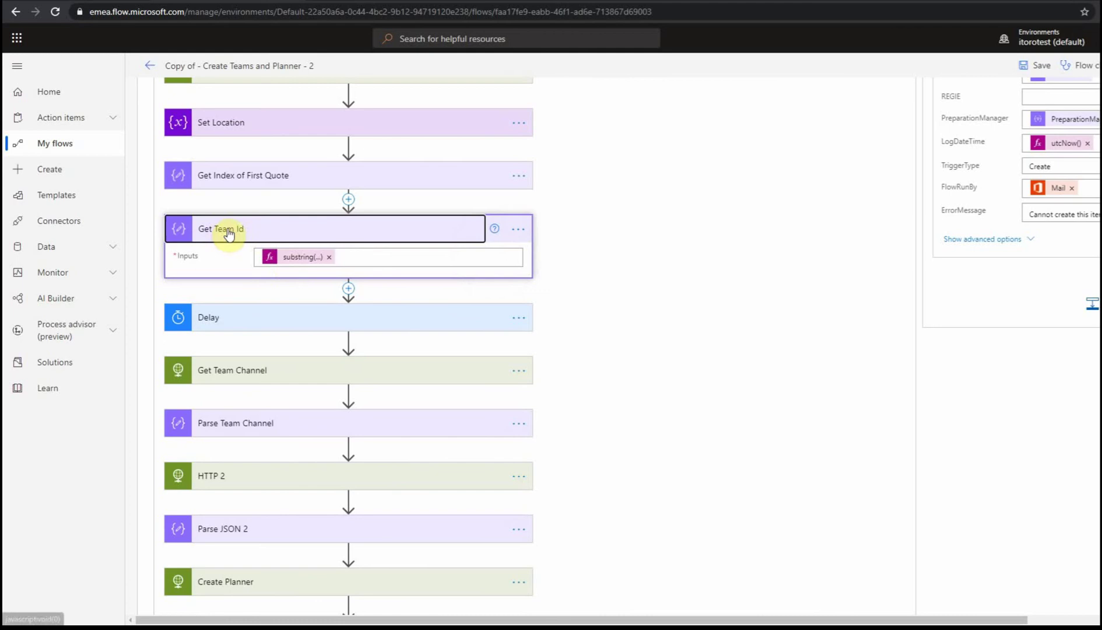
click(253, 231)
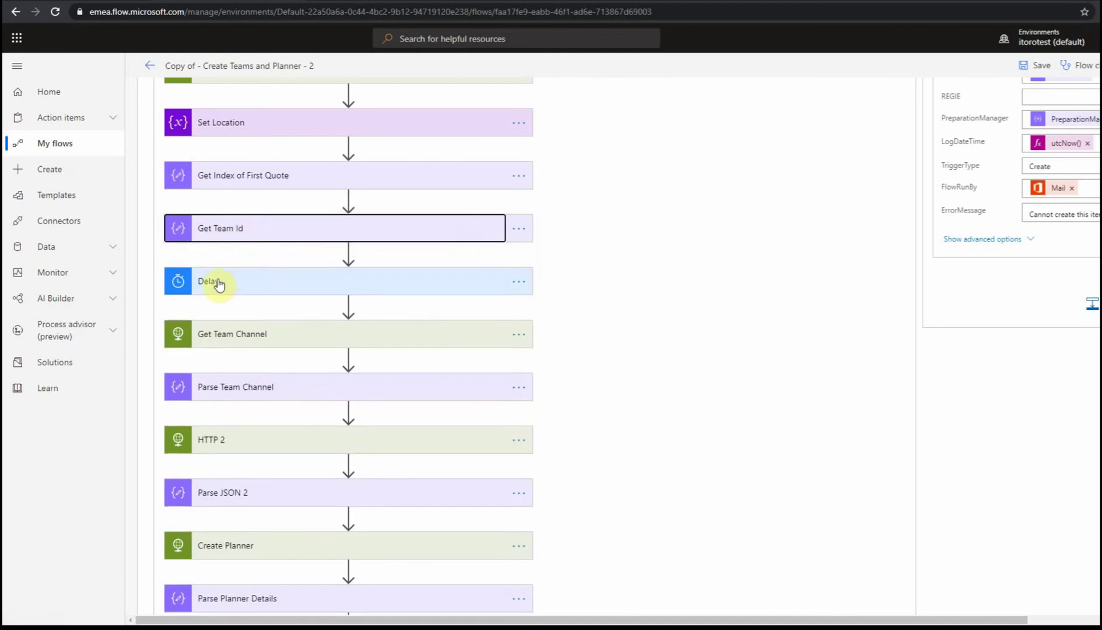
scroll(236, 286, down, 1)
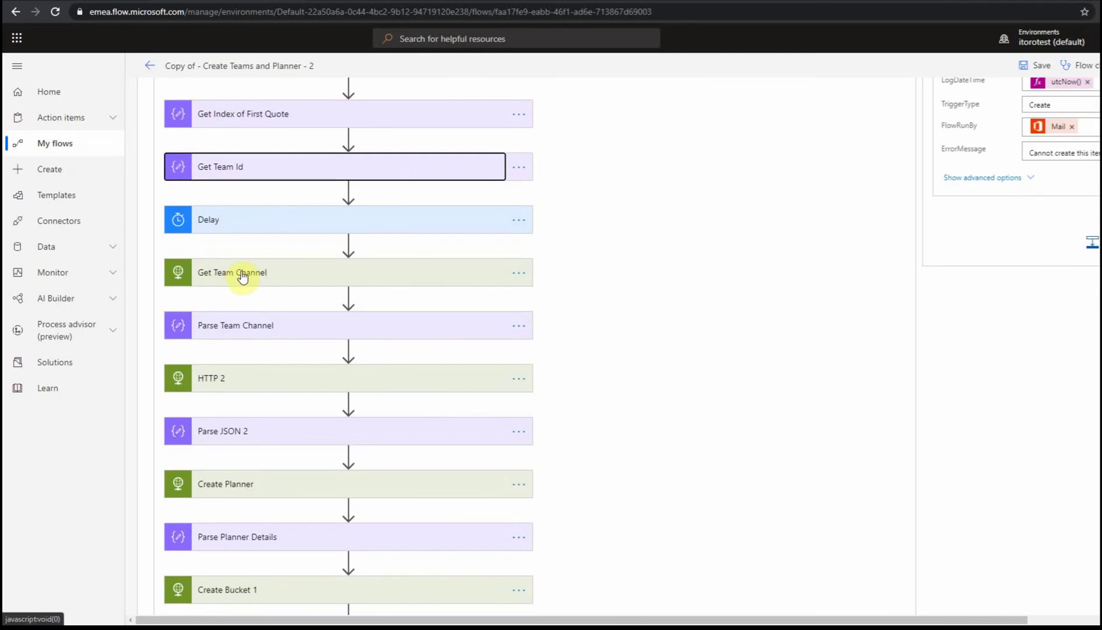
Review the Get Team Channel GET request, then collapse the step
click(278, 282)
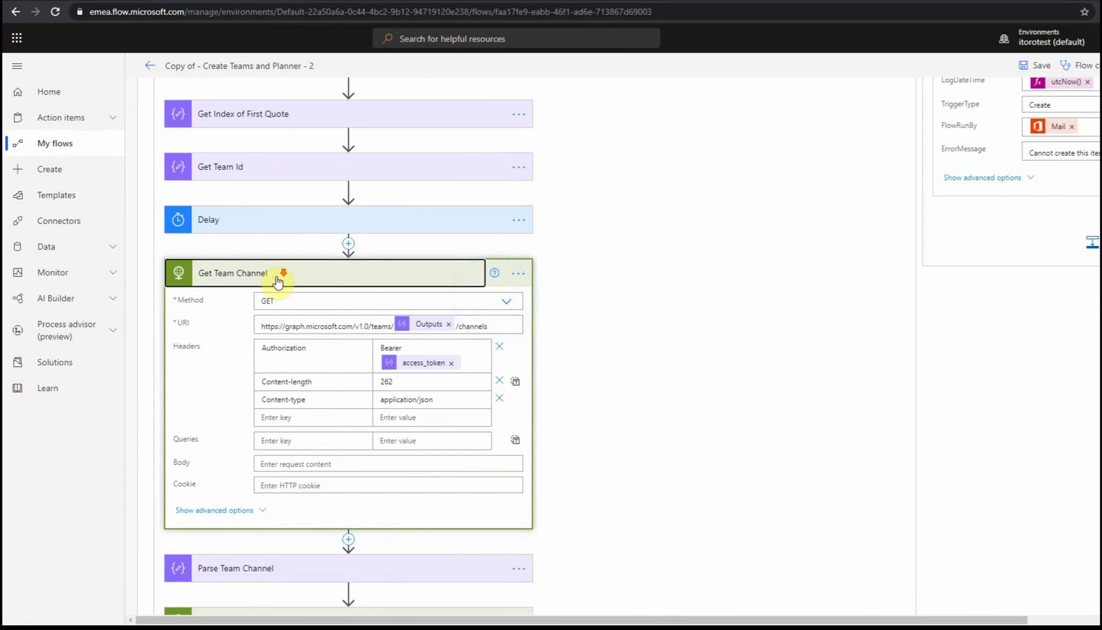
scroll(278, 282, down, 2)
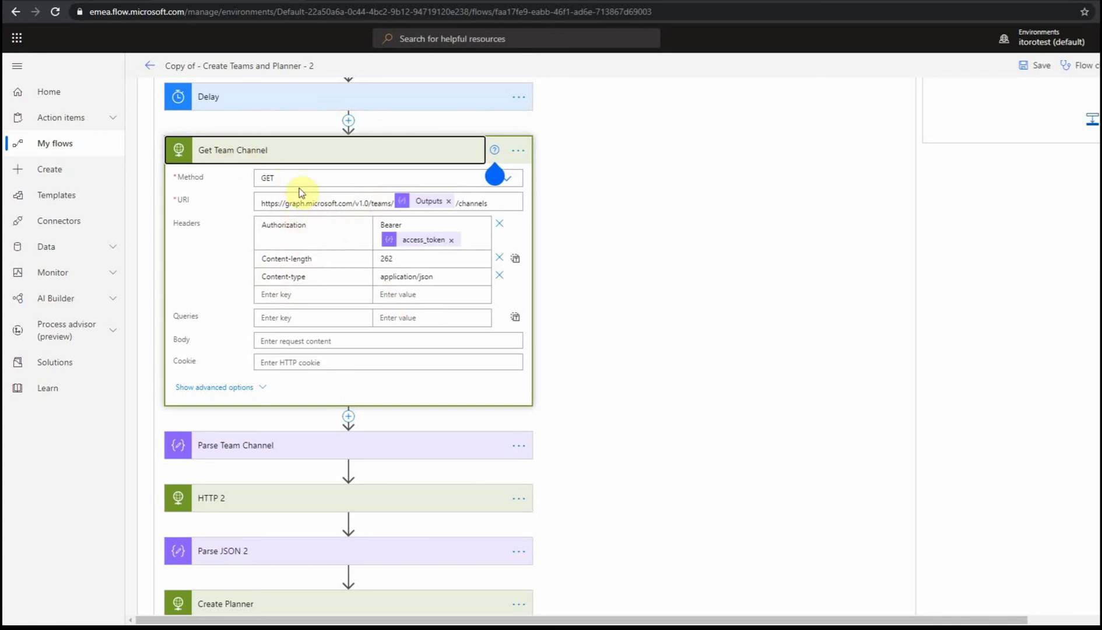
click(272, 154)
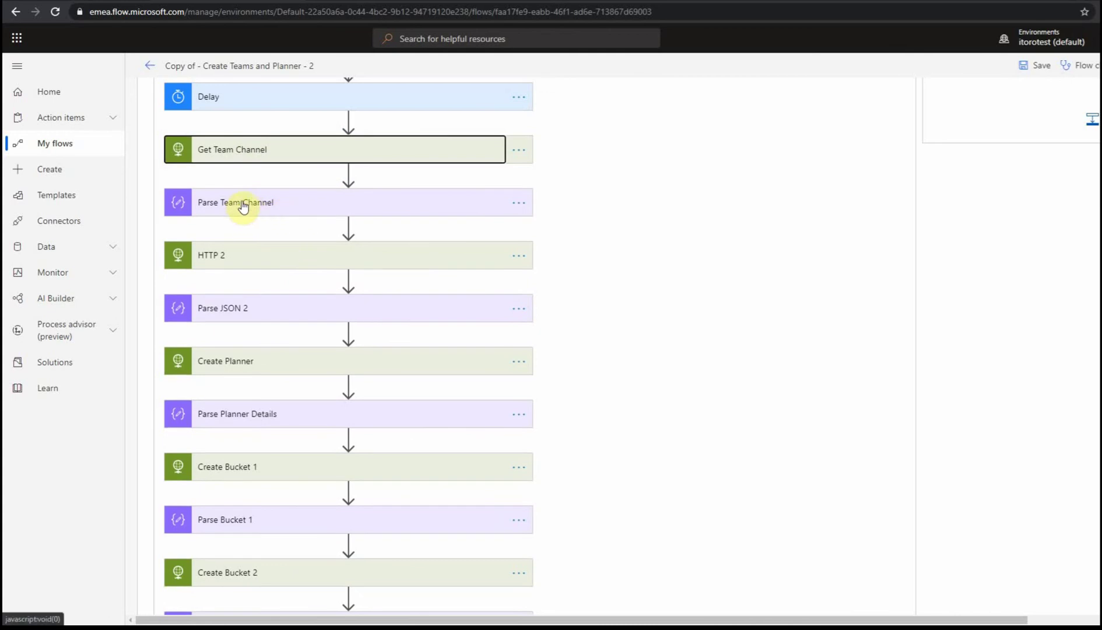
Expand Parse Team Channel to show its Body content and value-array schema
click(277, 208)
click(495, 228)
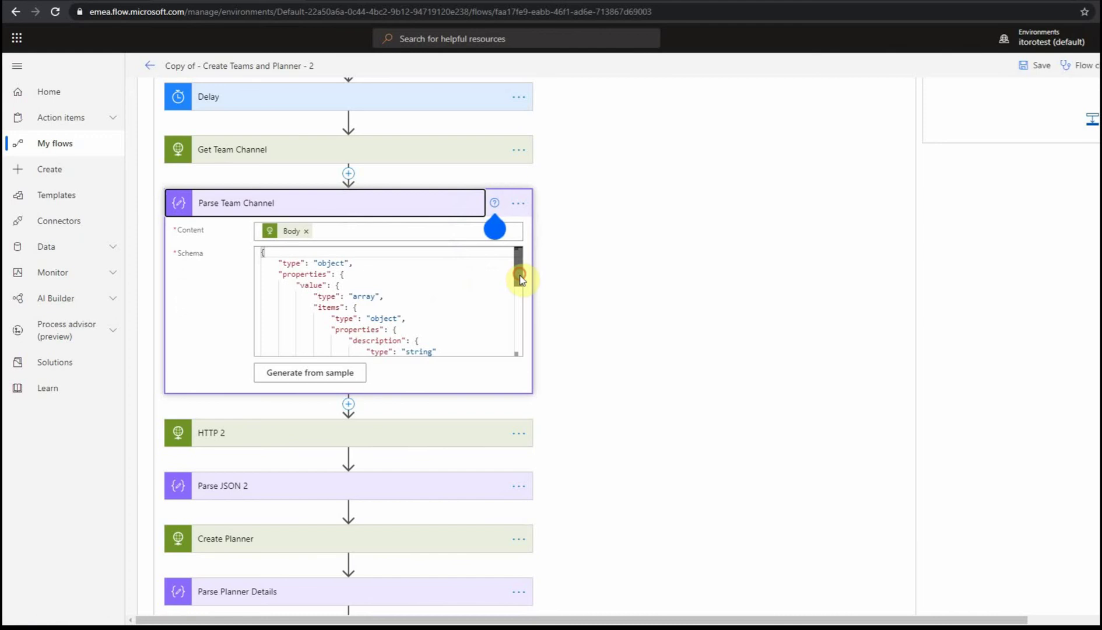
drag(516, 275, 512, 254)
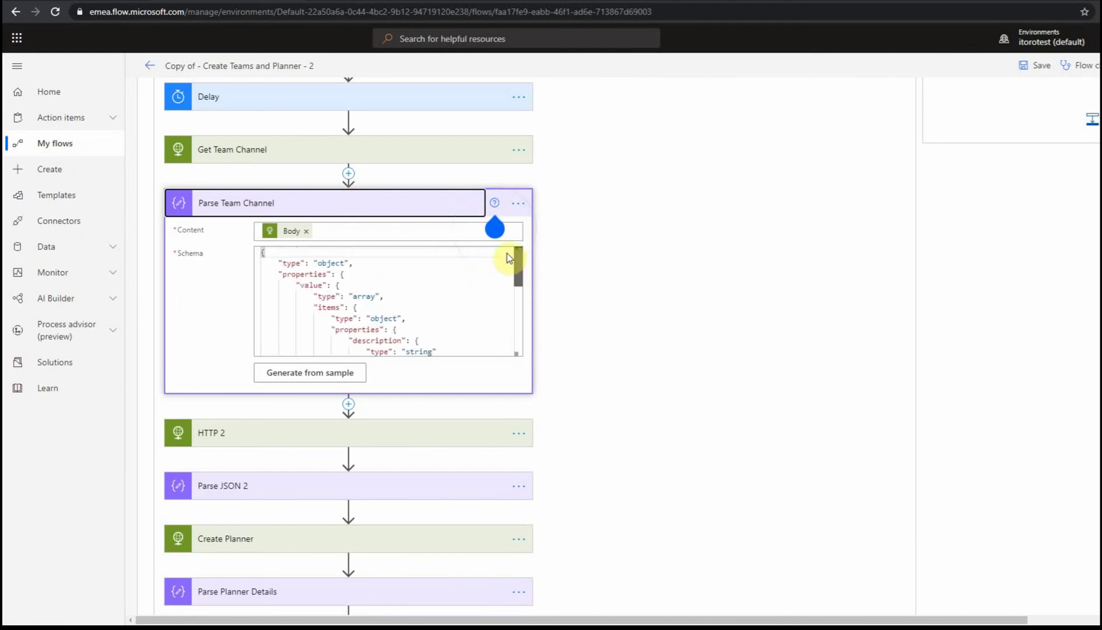
Collapse Parse Team Channel and review the HTTP 2 token request before collapsing it
click(208, 205)
click(248, 257)
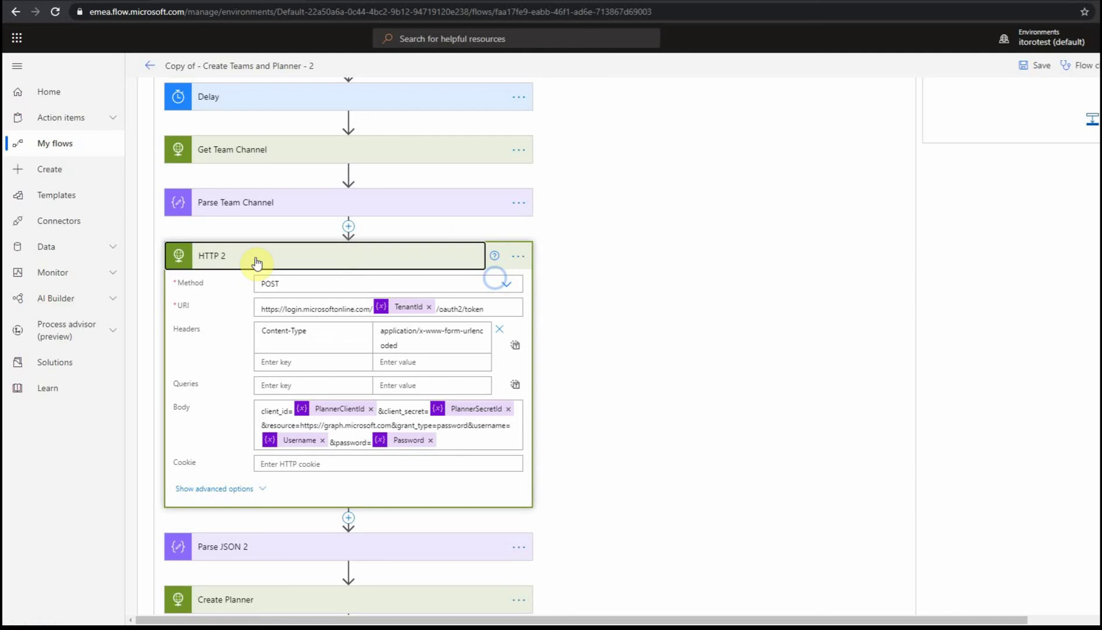
scroll(243, 294, down, 1)
scroll(243, 295, down, 1)
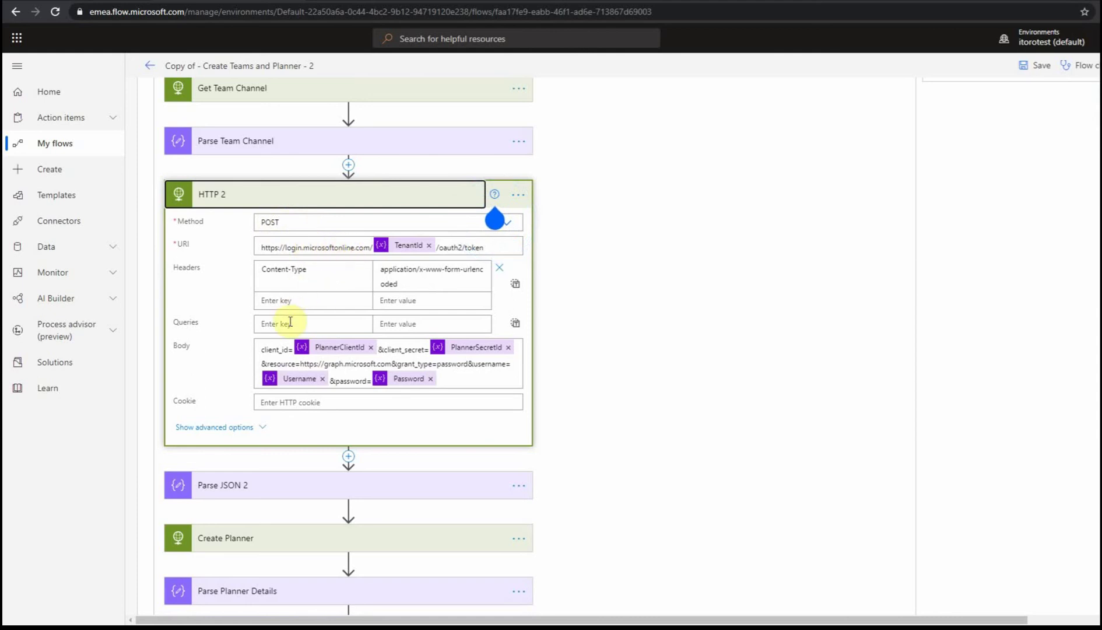
click(253, 199)
Scroll through the Parse JSON 2 schema, then collapse that step
click(258, 246)
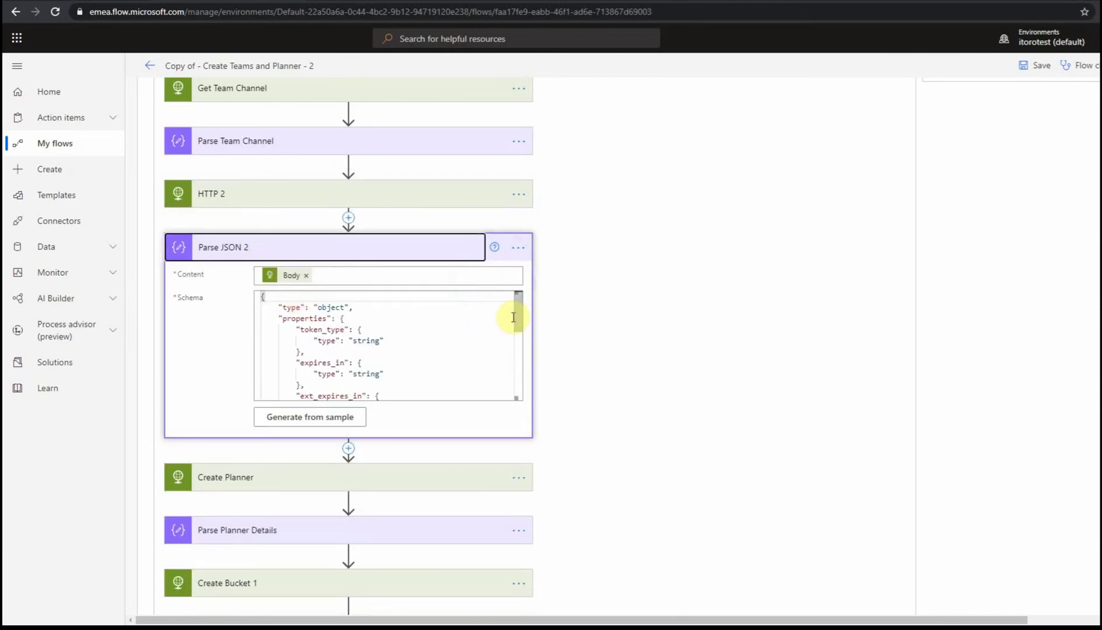
mouse_move(518, 314)
mouse_down()
mouse_move(520, 386)
mouse_move(505, 322)
mouse_up()
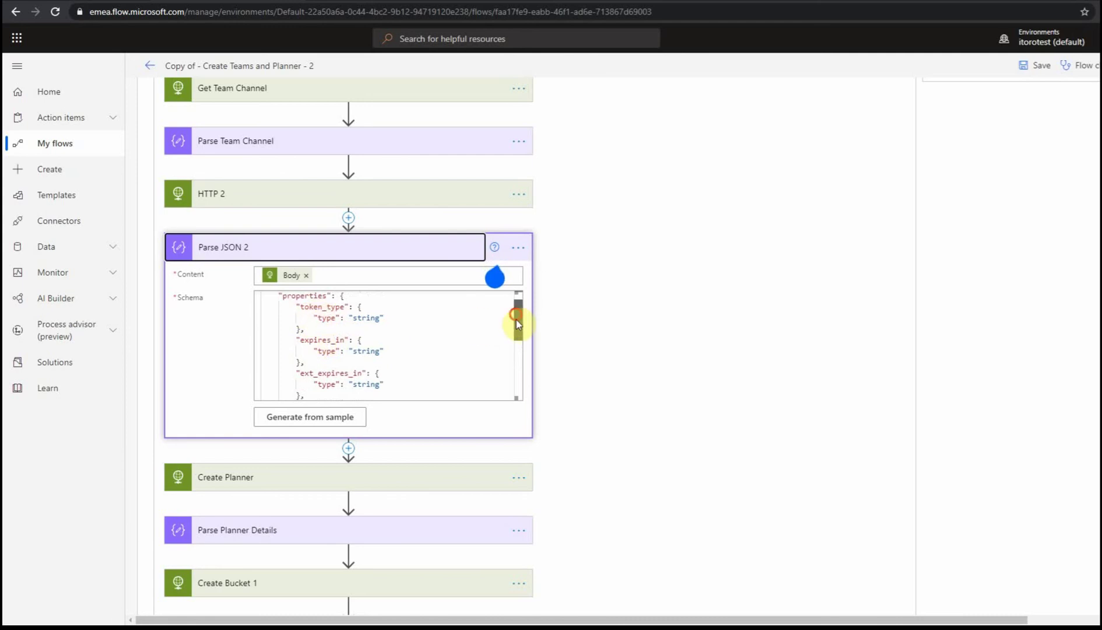
drag(517, 324, 462, 352)
click(281, 246)
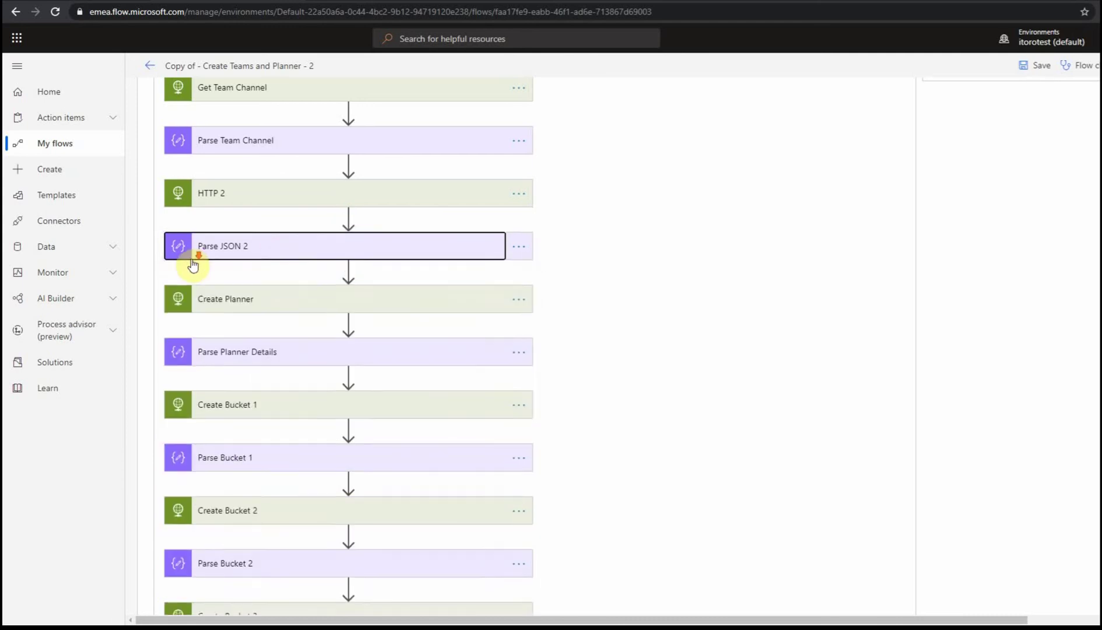
scroll(210, 233, down, 2)
Inspect Create Planner's body owner and title 'Team Planner', then expand Parse Planner Details
click(235, 181)
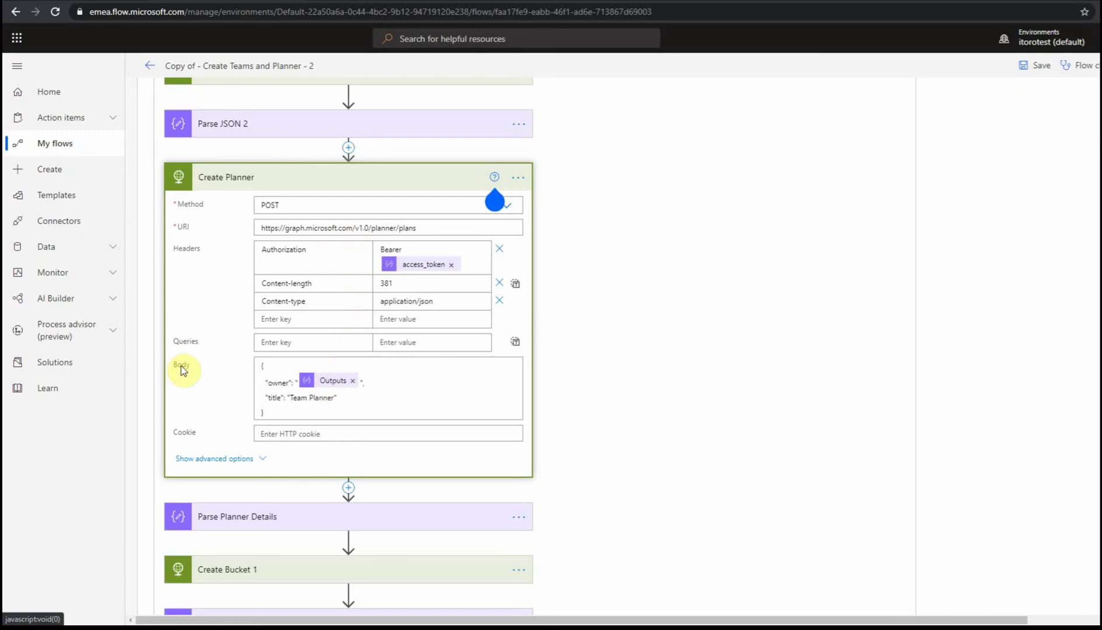
double_click(270, 387)
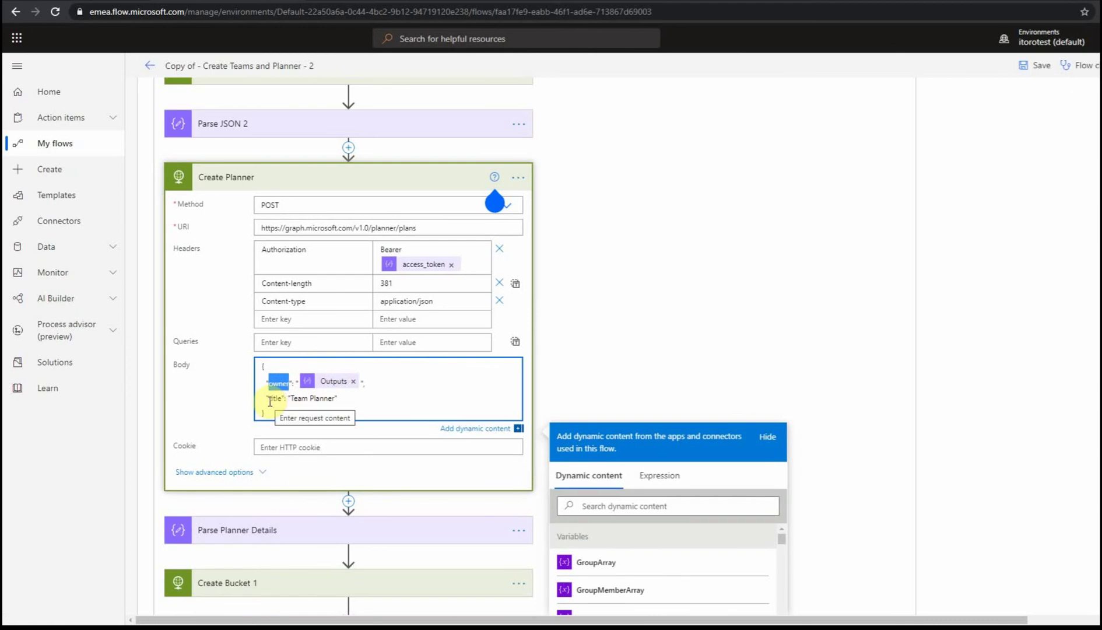
drag(270, 401, 276, 401)
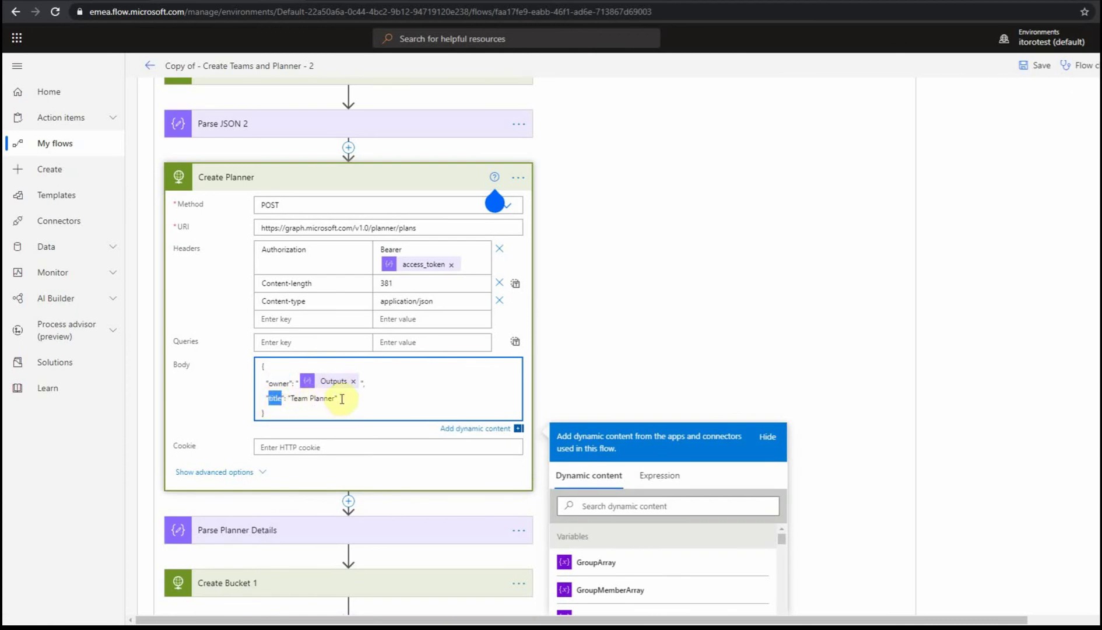
scroll(324, 414, down, 2)
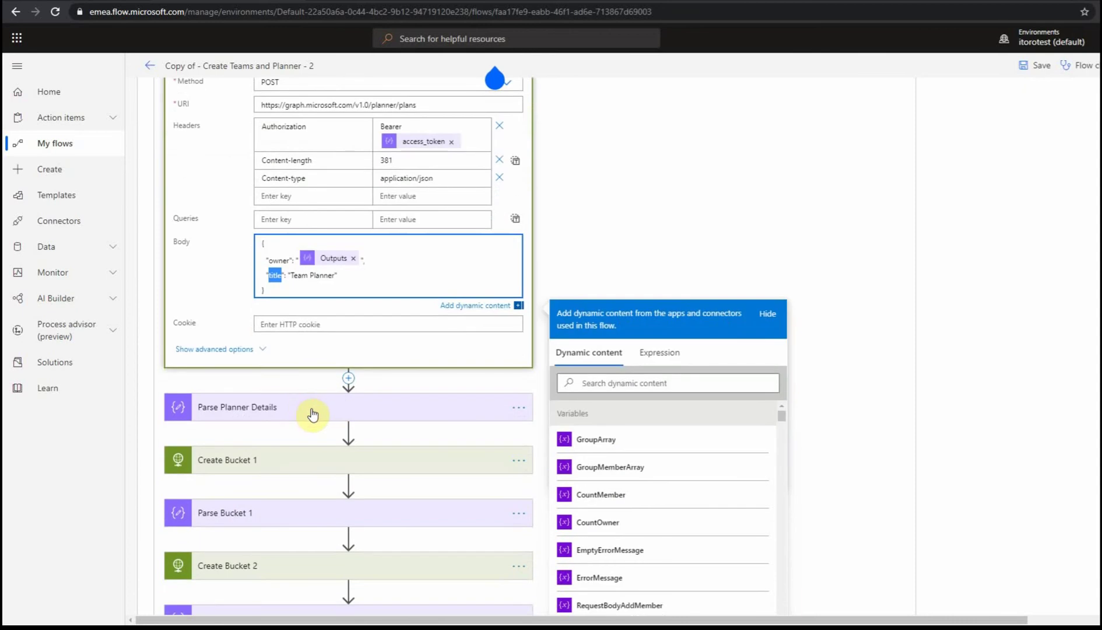
click(332, 415)
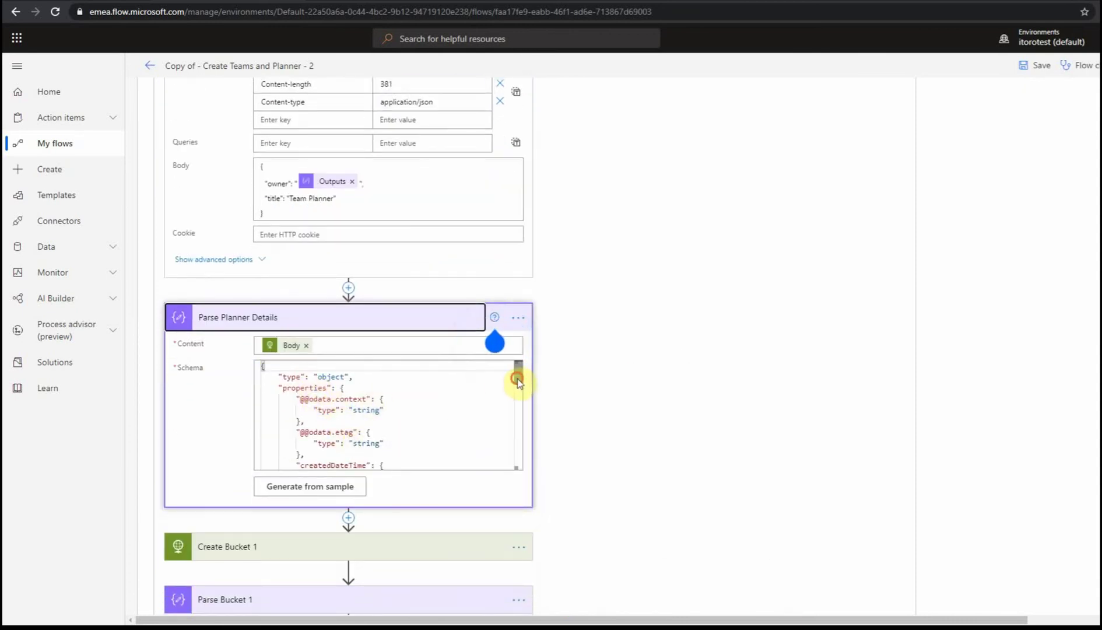
Review the Create Bucket 1 POST to planner/buckets, then collapse it to its header
drag(517, 377, 515, 455)
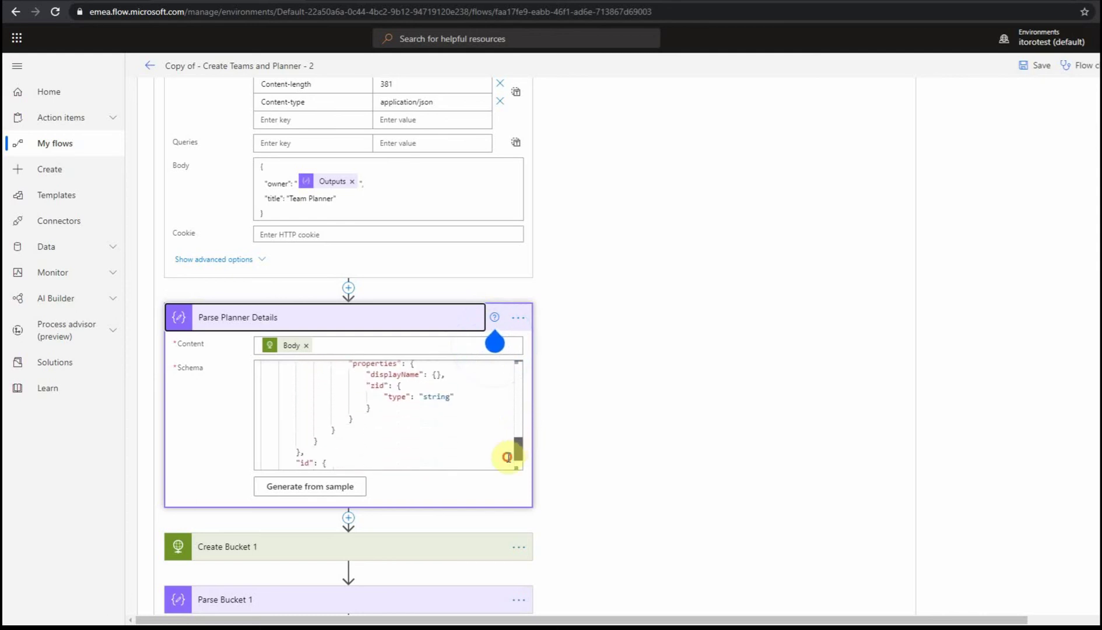
scroll(431, 431, down, 1)
scroll(431, 431, down, 4)
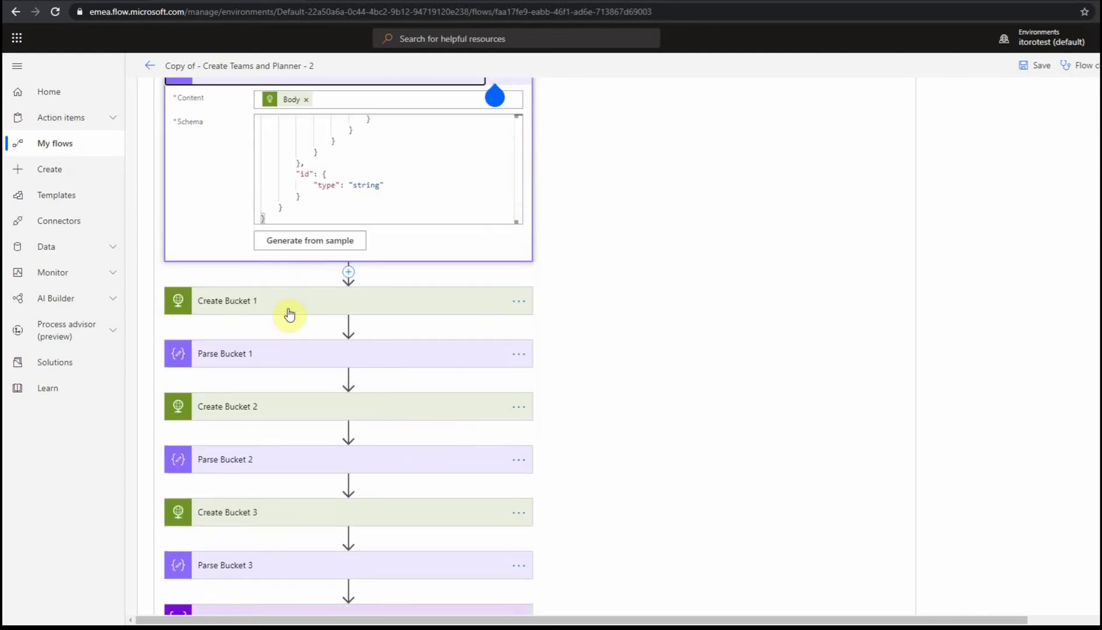
click(288, 304)
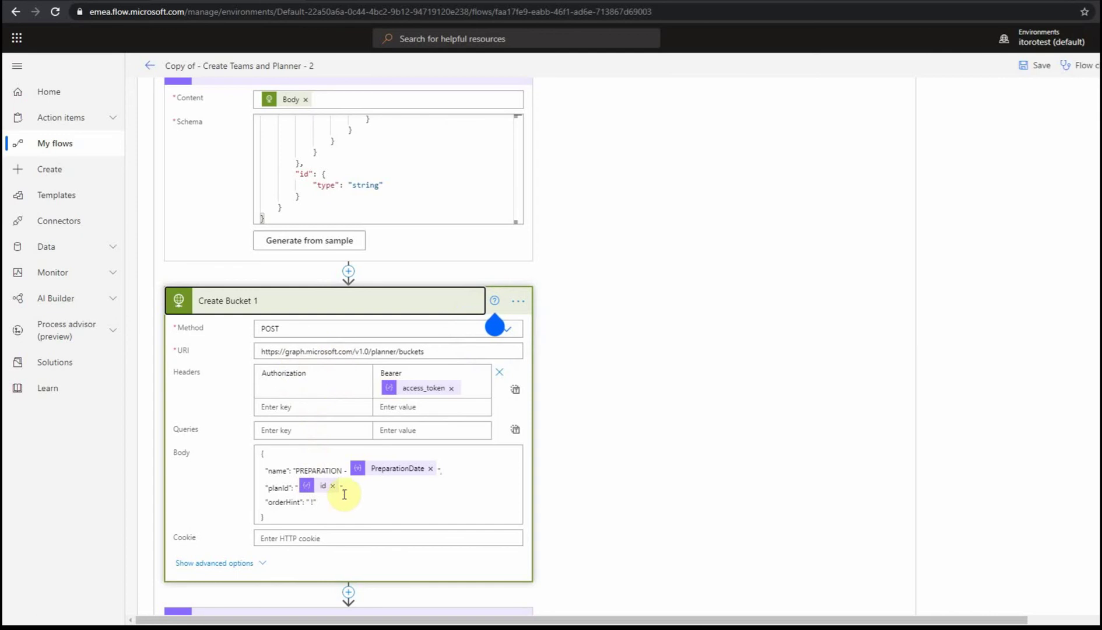
scroll(349, 497, down, 3)
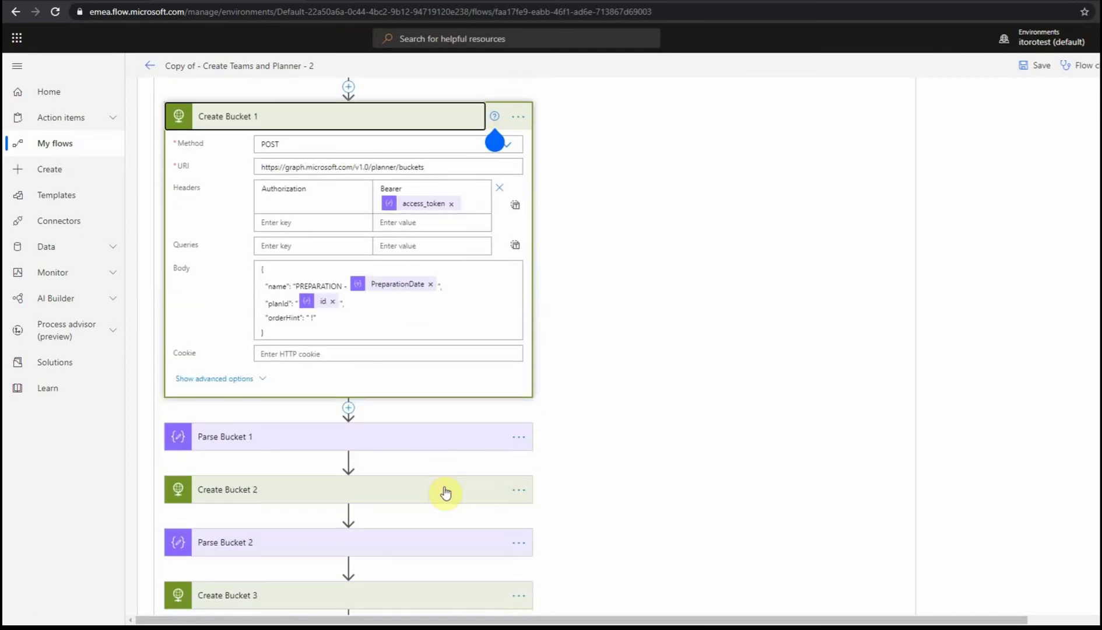
scroll(445, 493, down, 1)
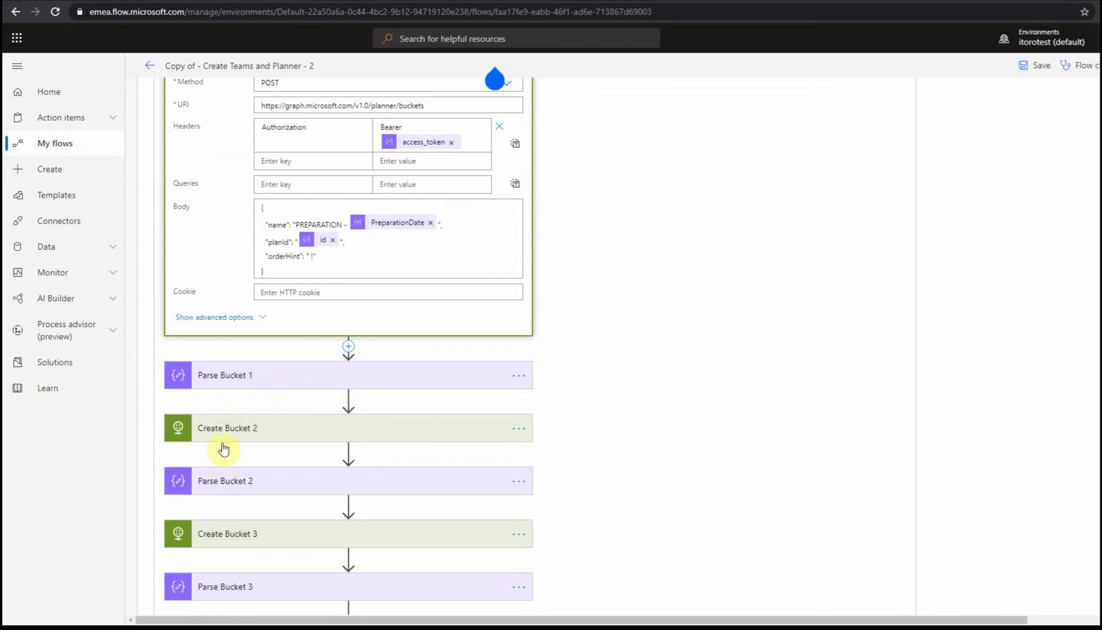
scroll(291, 415, up, 4)
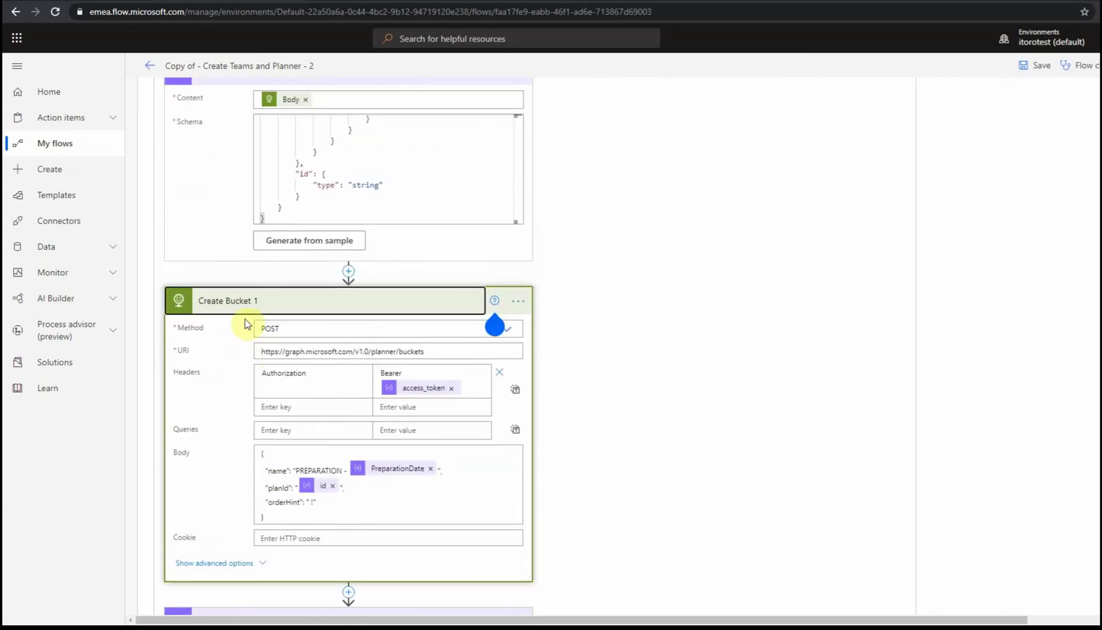
click(259, 313)
Collapse the Parse Planner Details and Create Planner steps
scroll(289, 389, up, 5)
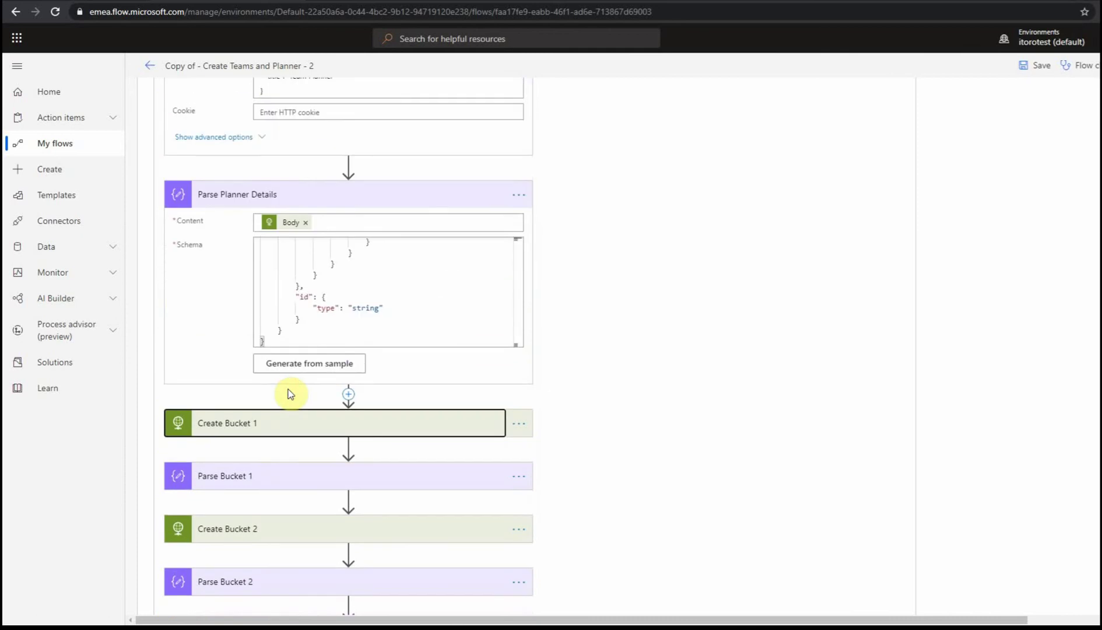
click(265, 379)
scroll(250, 361, up, 4)
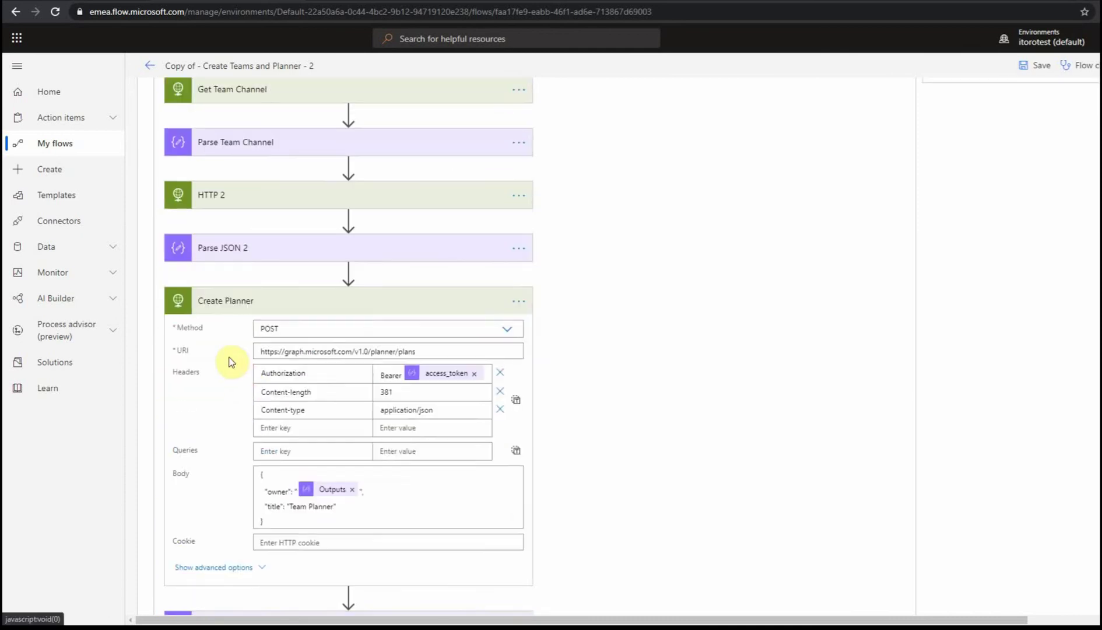
click(228, 309)
Briefly expand the Create Team API request at the top, then collapse it
scroll(233, 350, up, 4)
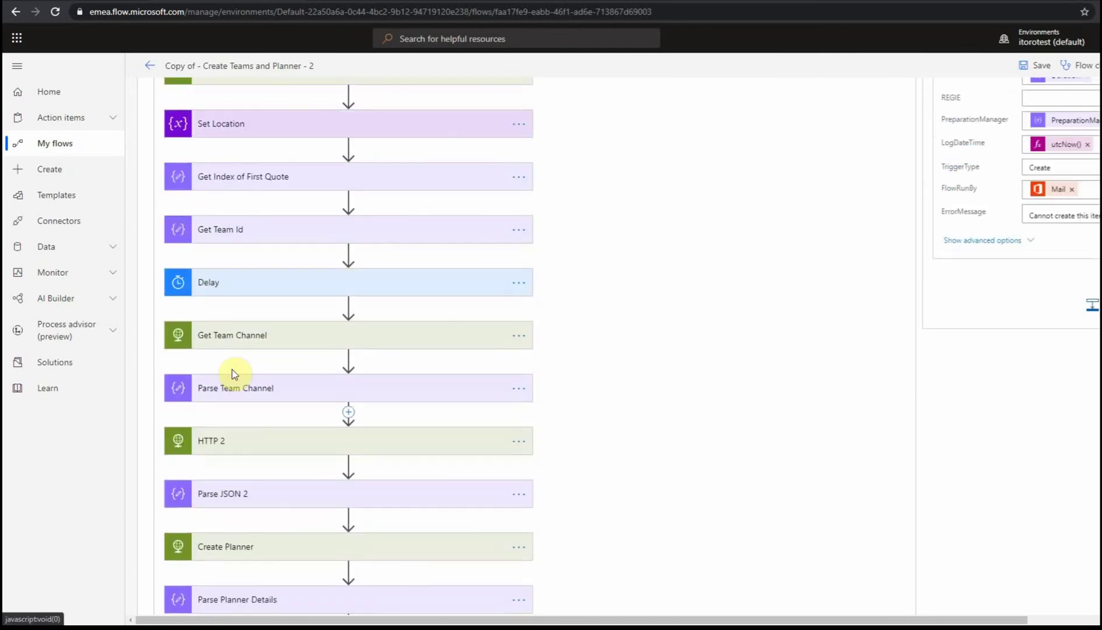
scroll(234, 374, up, 2)
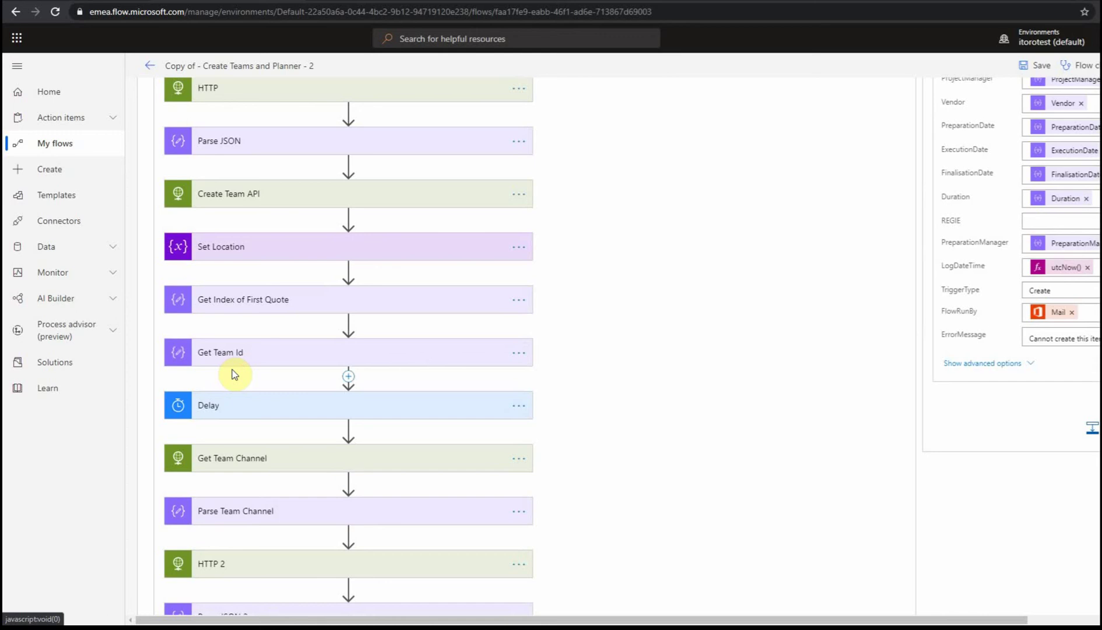
scroll(234, 373, up, 2)
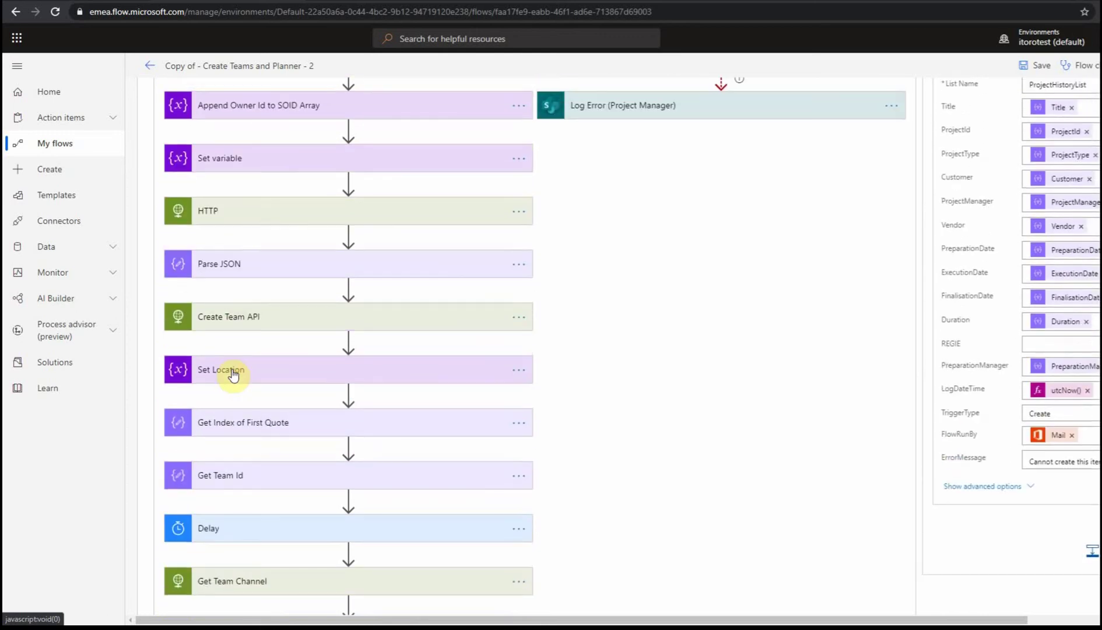
scroll(233, 374, down, 1)
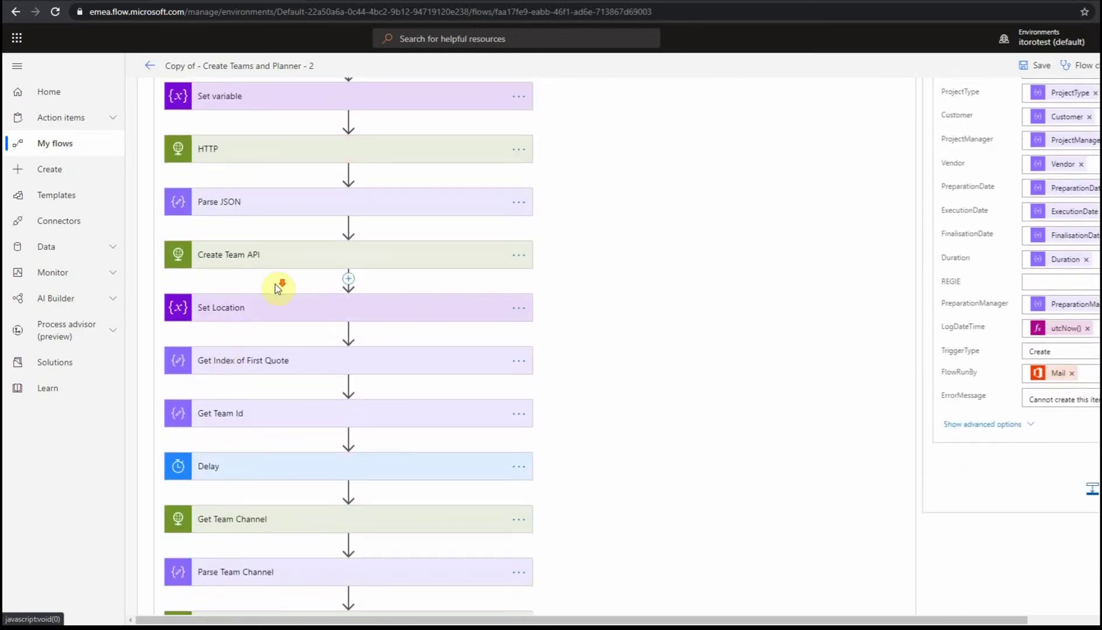
scroll(274, 268, down, 1)
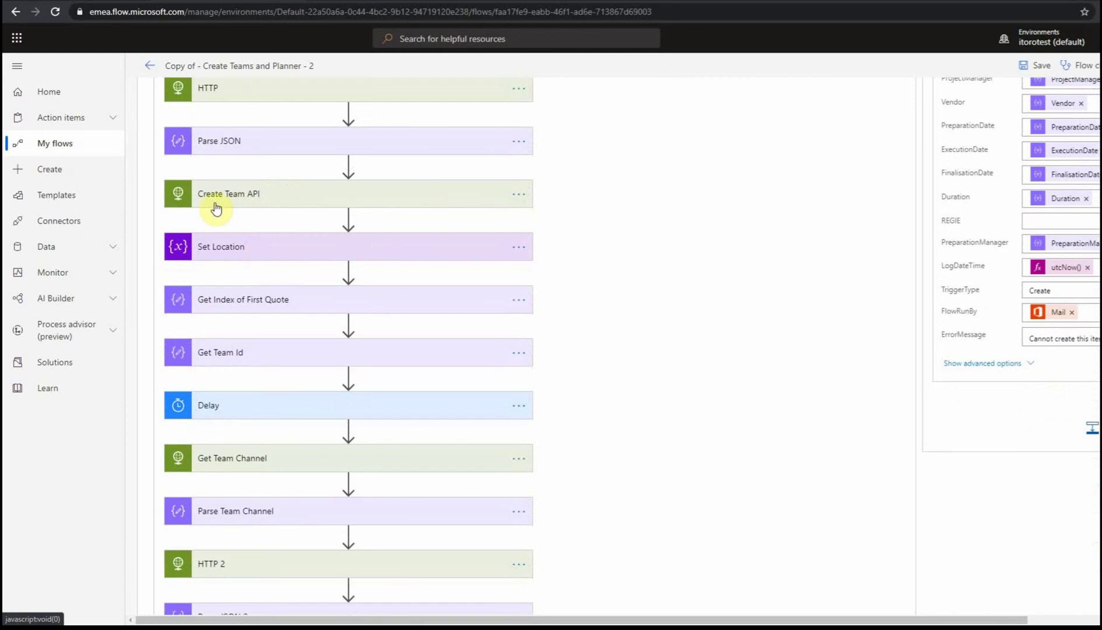
click(259, 199)
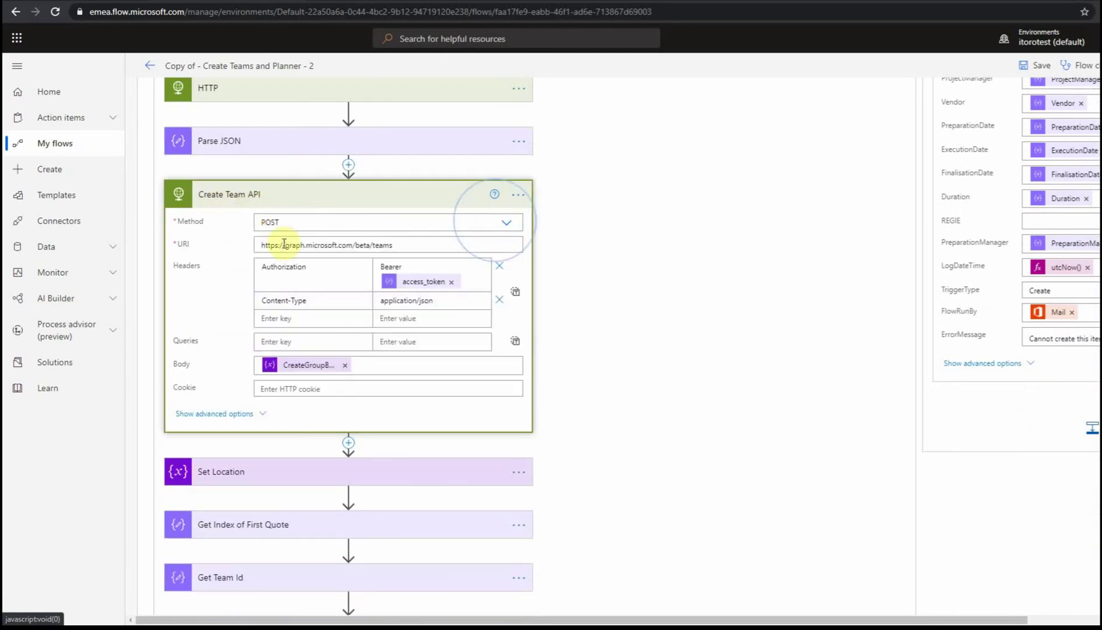
click(277, 201)
scroll(242, 271, down, 1)
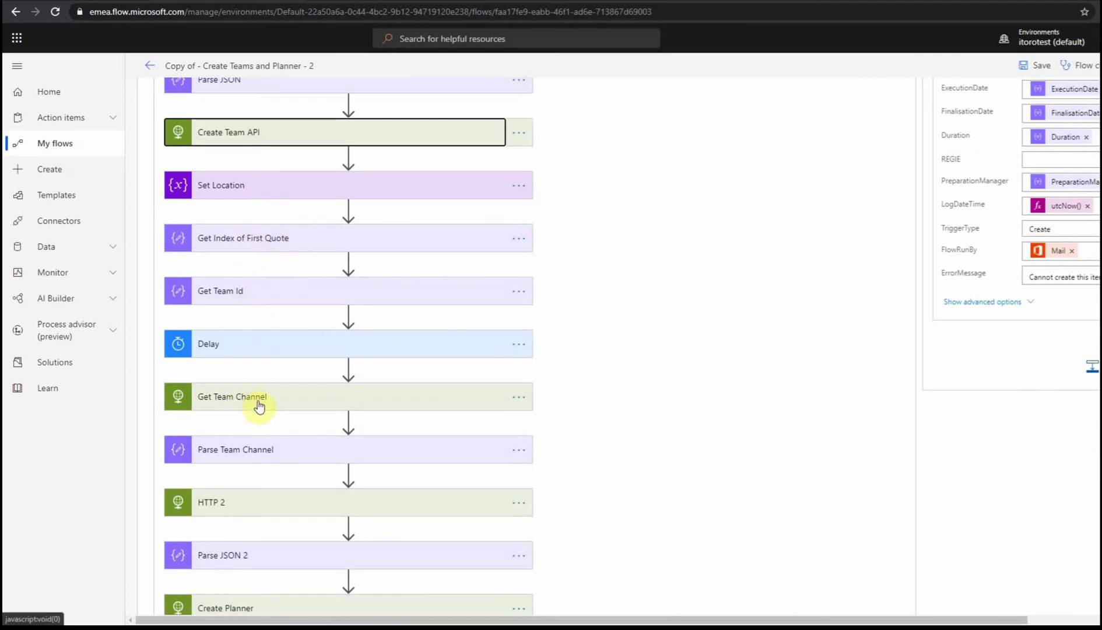
scroll(272, 406, down, 2)
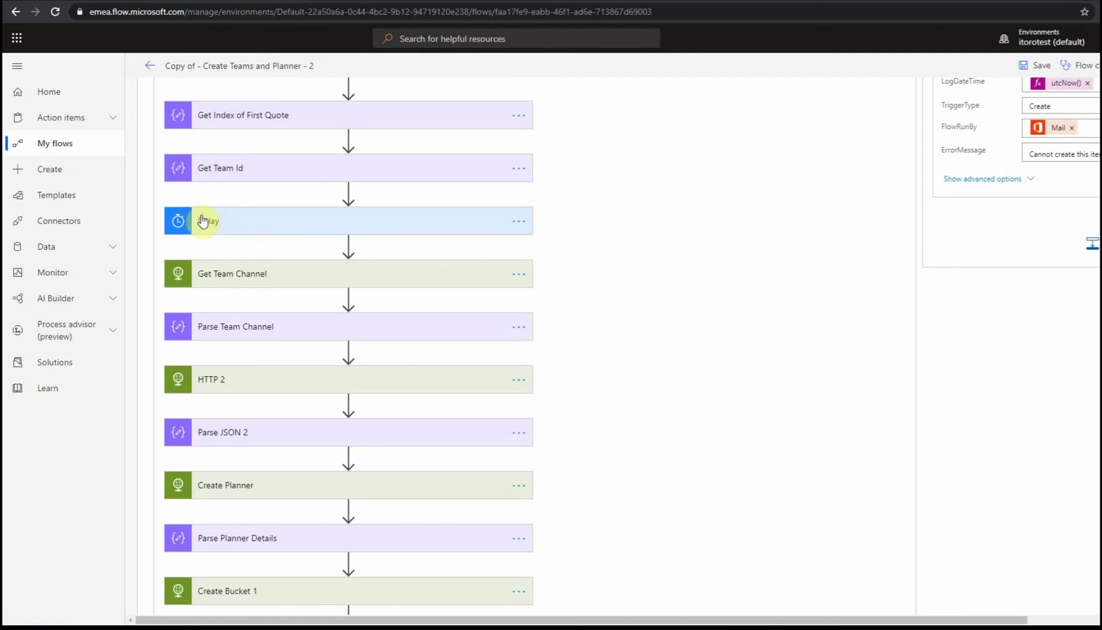
click(250, 224)
click(249, 223)
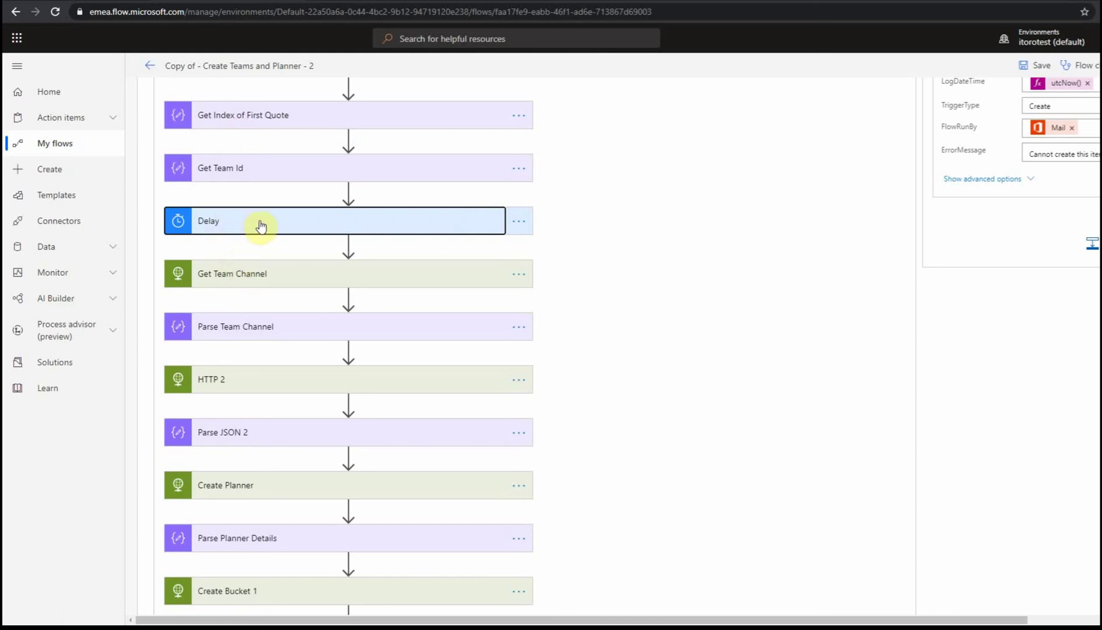
Review Get Team Channel's request, then view Parse Team Channel's content and schema
click(245, 275)
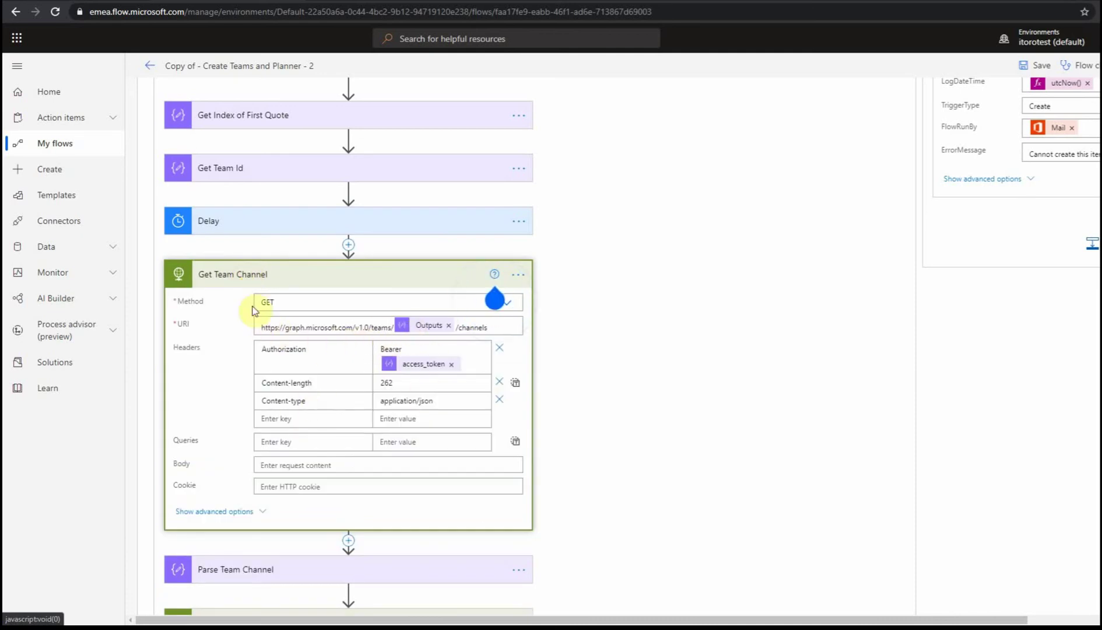
click(221, 276)
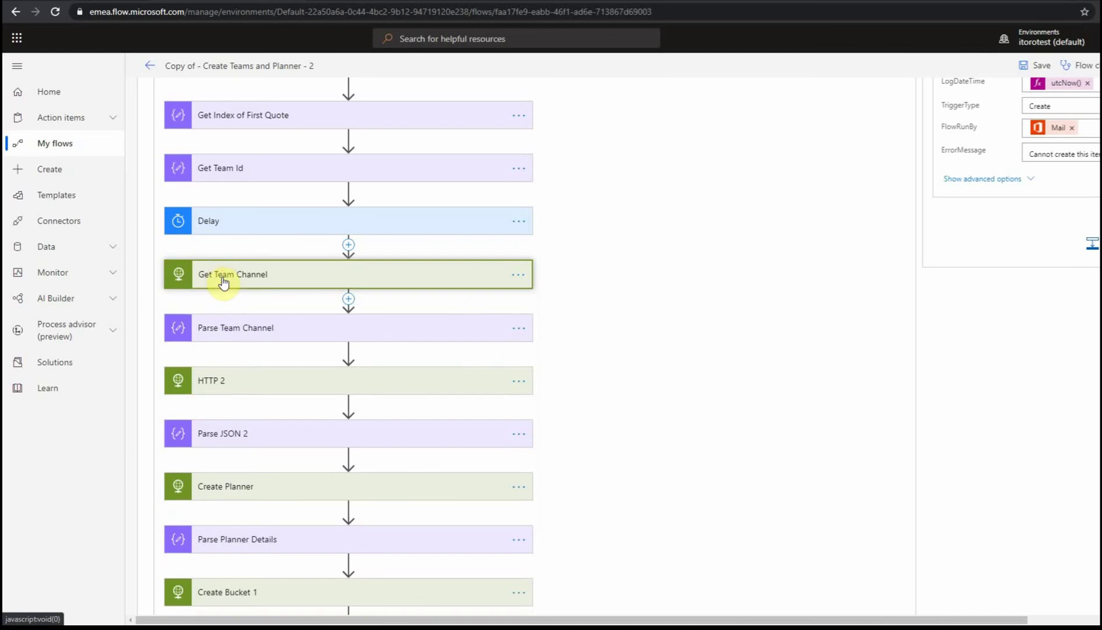
click(245, 336)
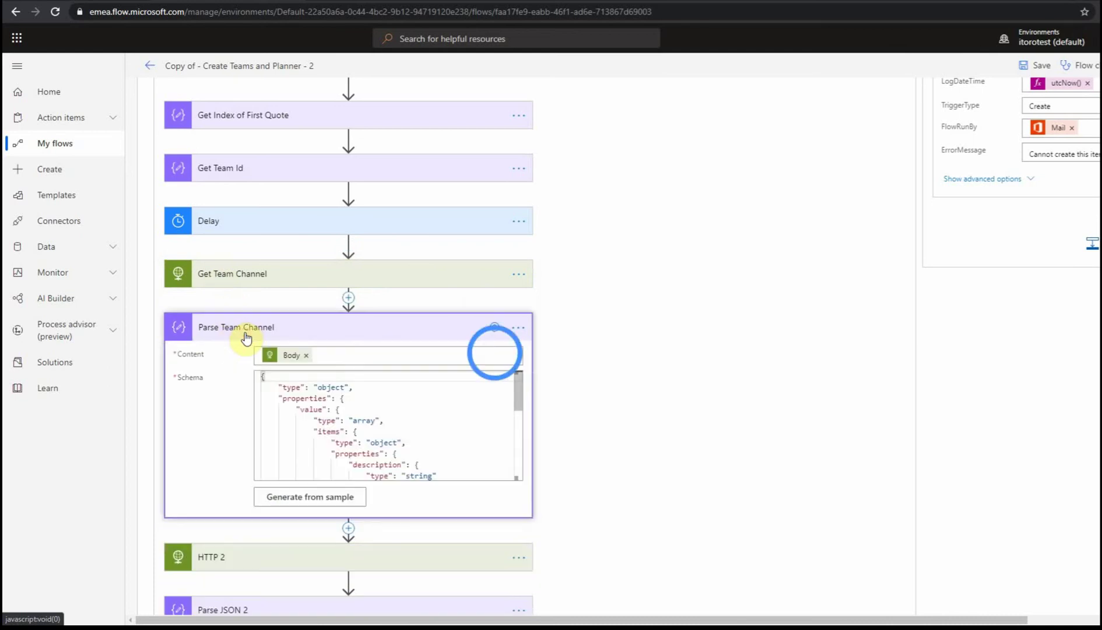
drag(521, 405, 516, 467)
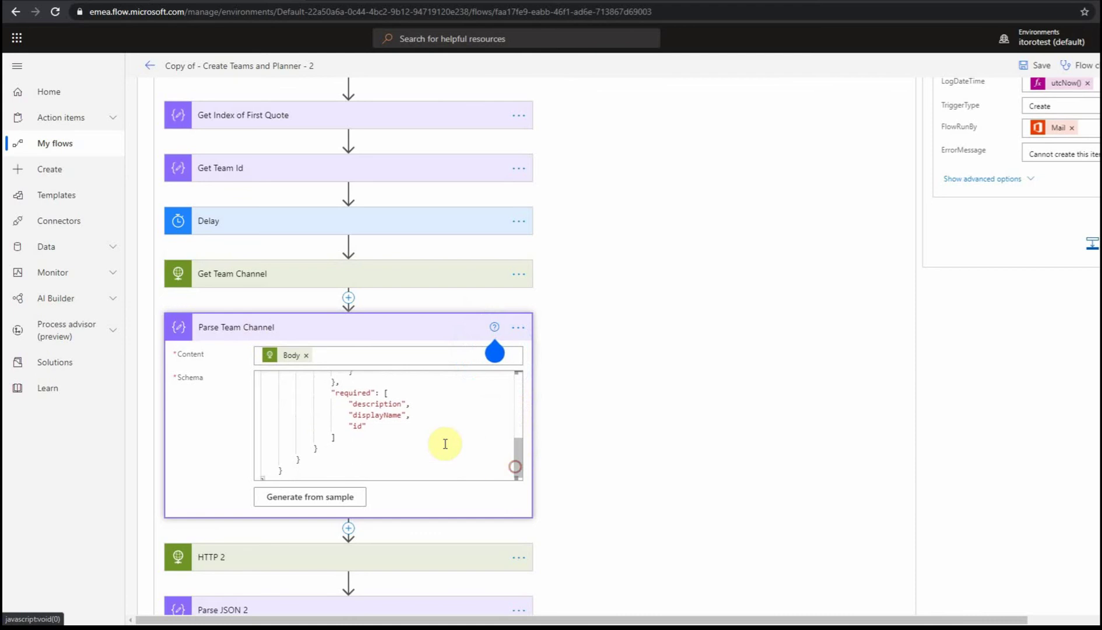
Collapse Parse Team Channel and expand HTTP 2's login.microsoftonline.com token request
click(209, 327)
scroll(222, 273, down, 2)
click(223, 264)
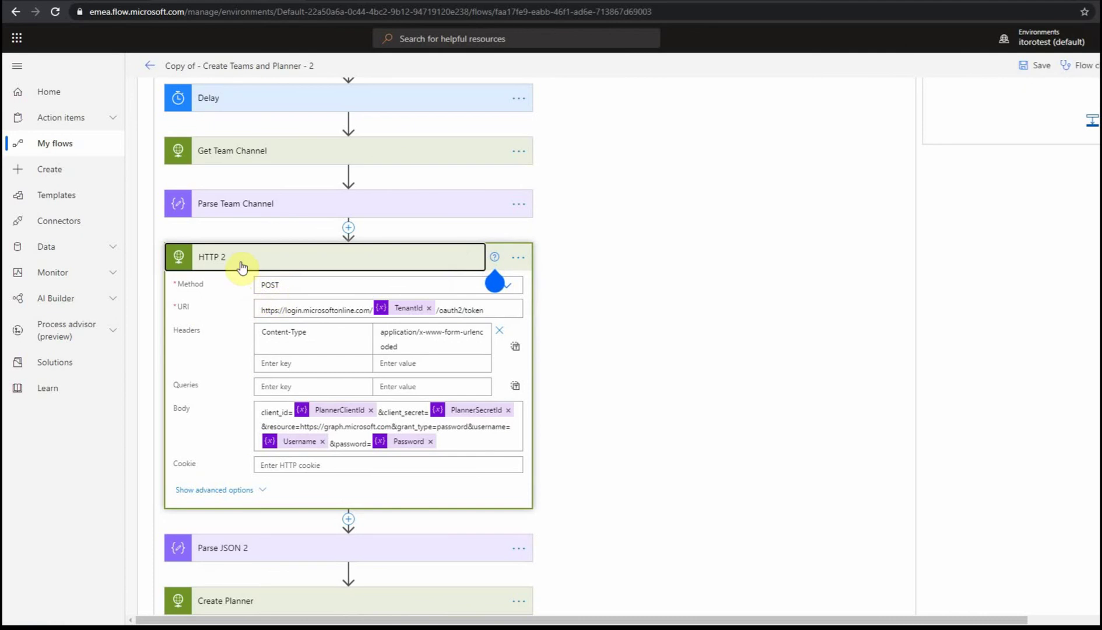
Collapse HTTP 2, and briefly expand then collapse Parse JSON 2
click(242, 267)
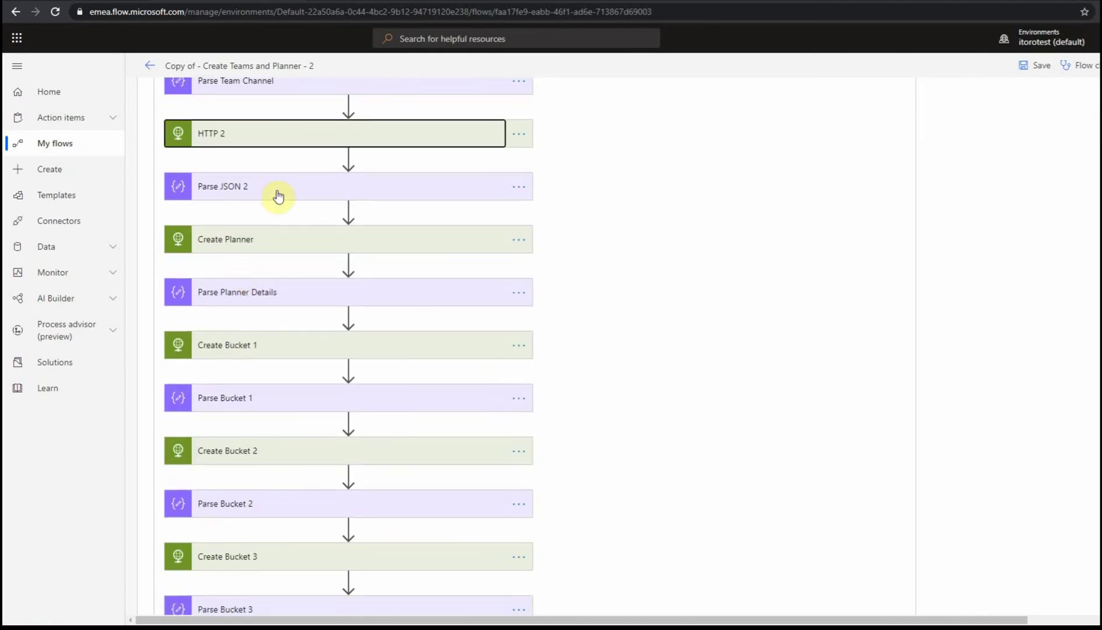
click(278, 195)
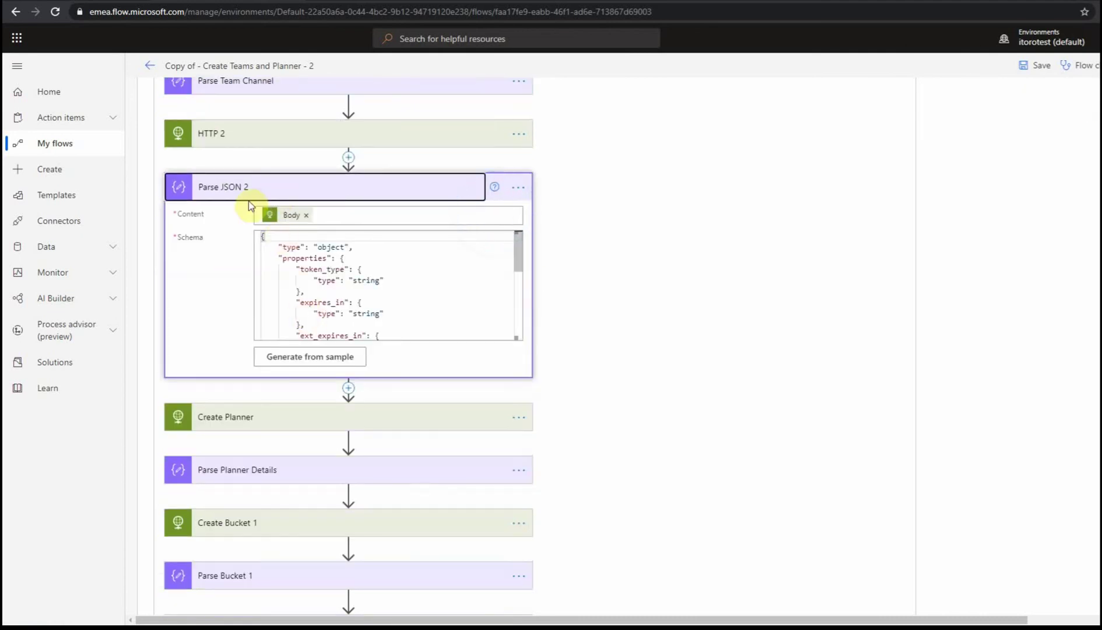
click(243, 198)
Review the Create Planner request details, then collapse that step
click(259, 247)
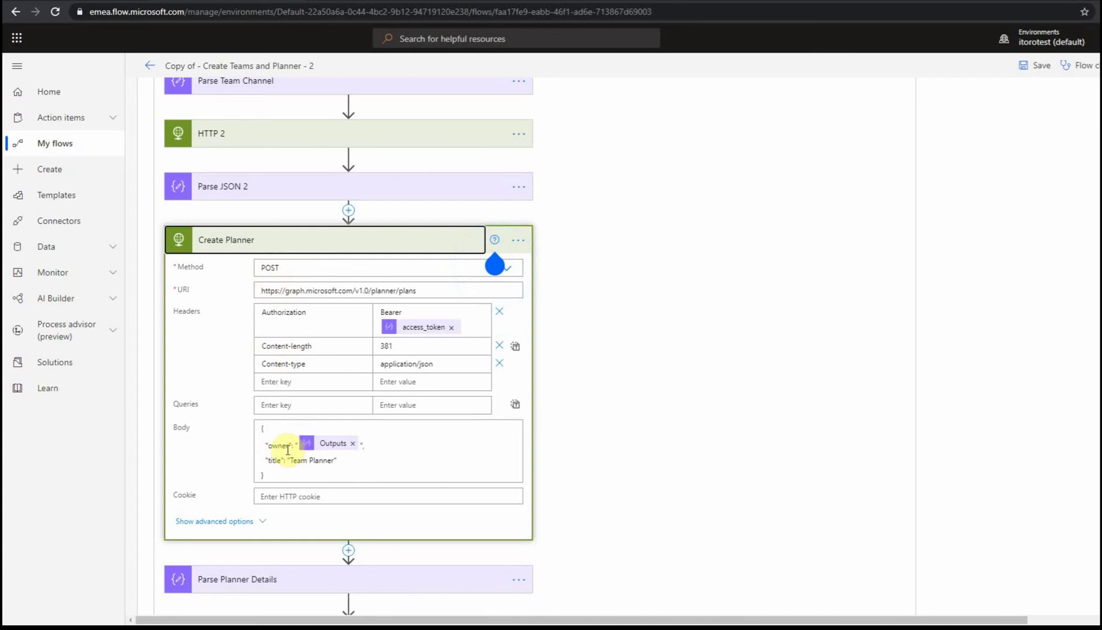
scroll(295, 451, down, 1)
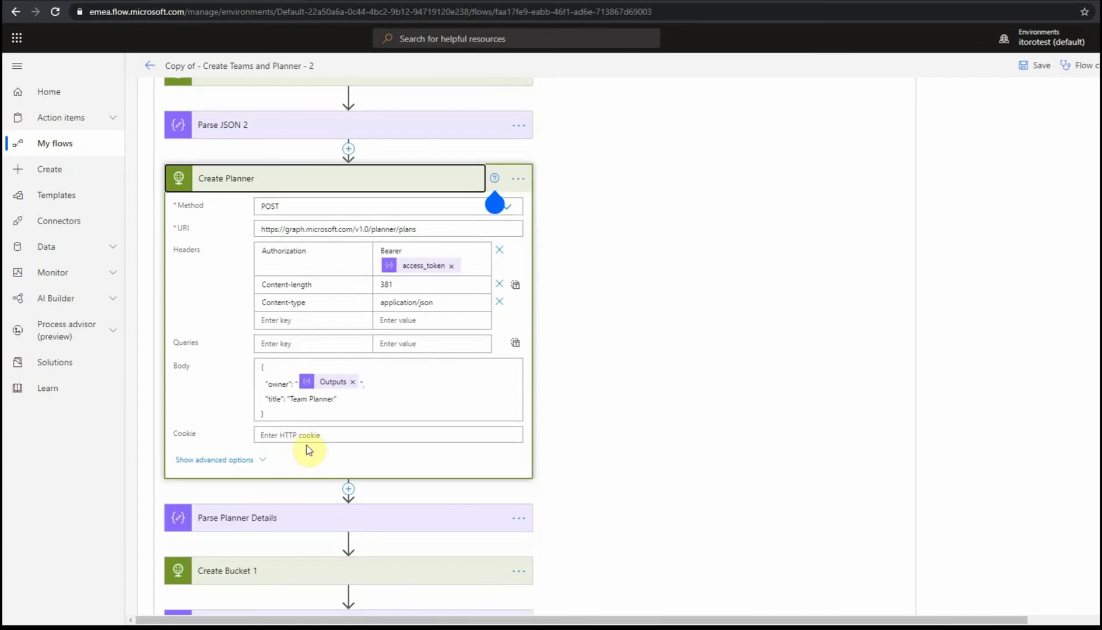
scroll(315, 446, down, 1)
scroll(391, 374, up, 1)
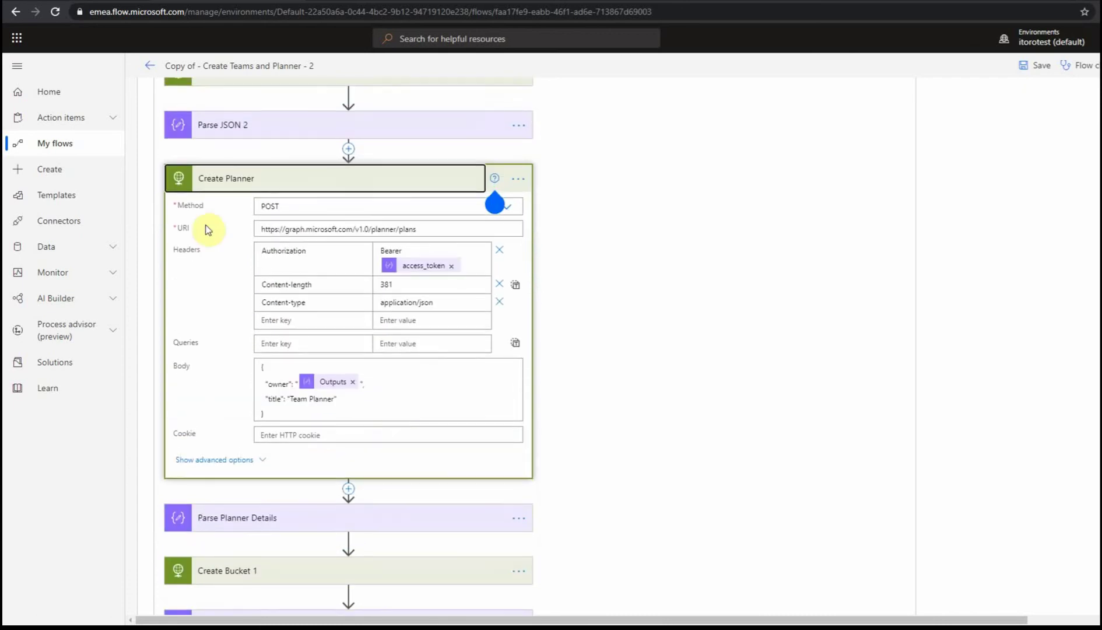
click(212, 178)
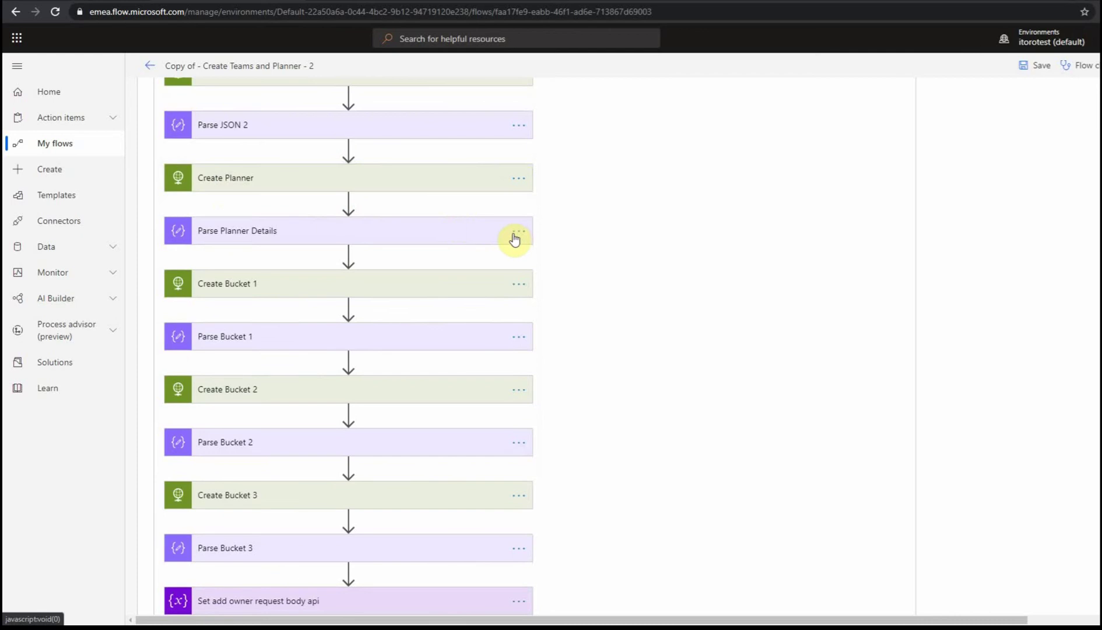
scroll(514, 239, up, 2)
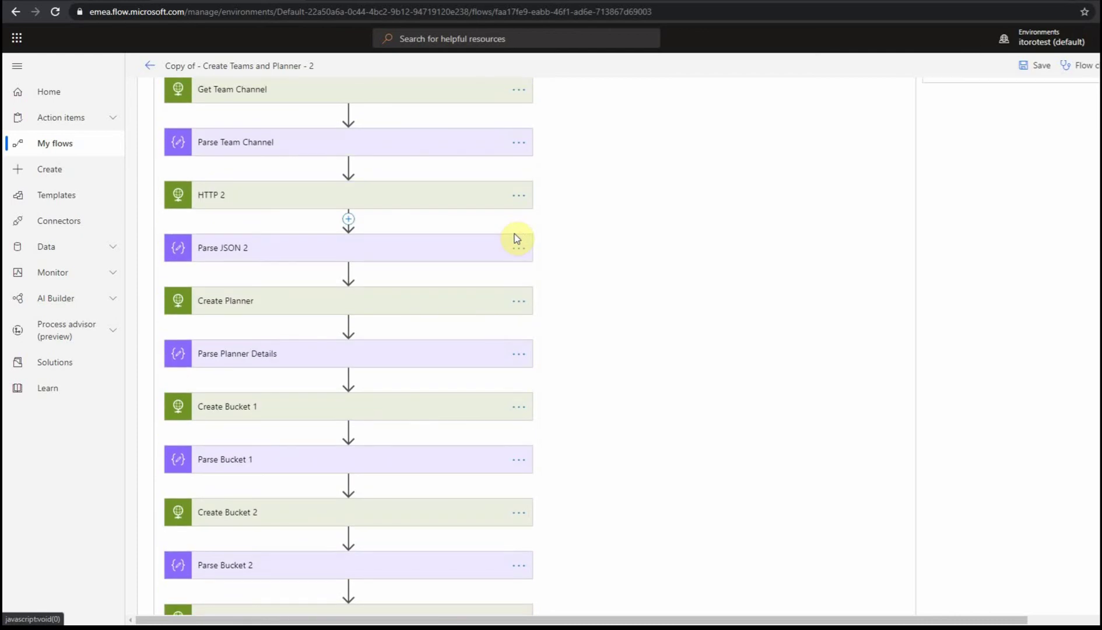